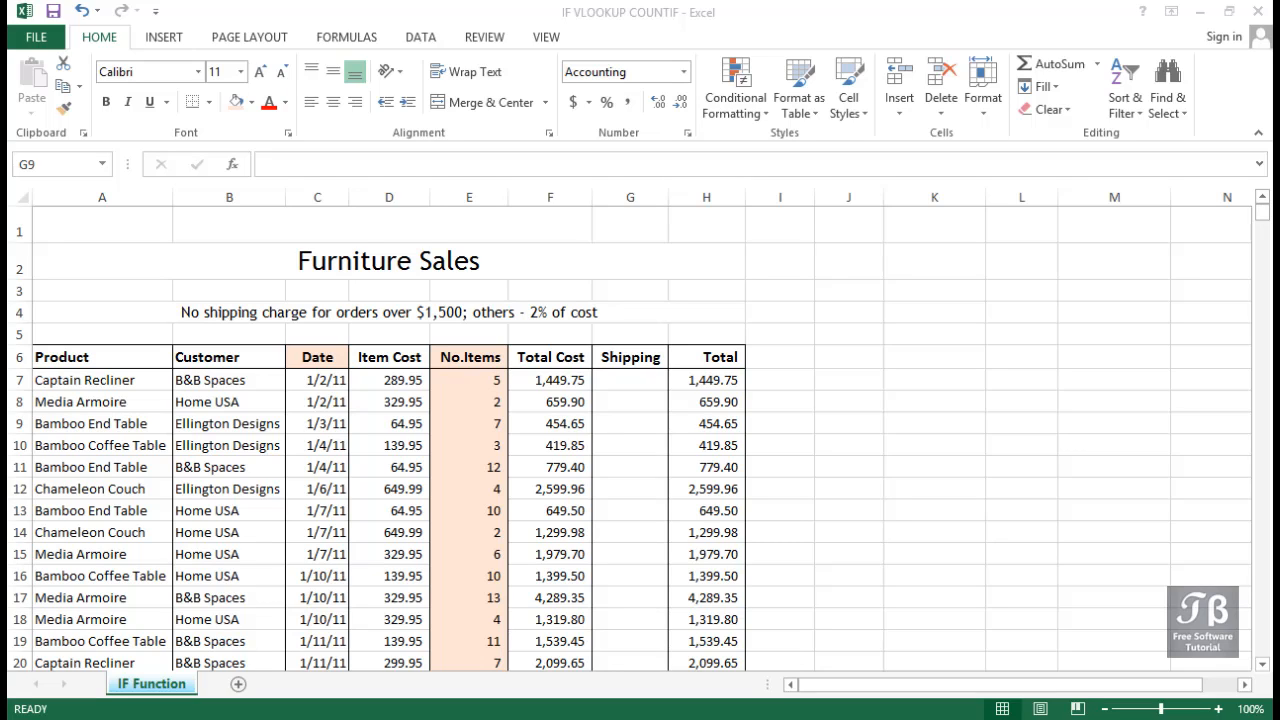
# Review the shipping rule in row 4 and the Total Cost, Total and Shipping cells of the first order
pyautogui.click(274, 490)
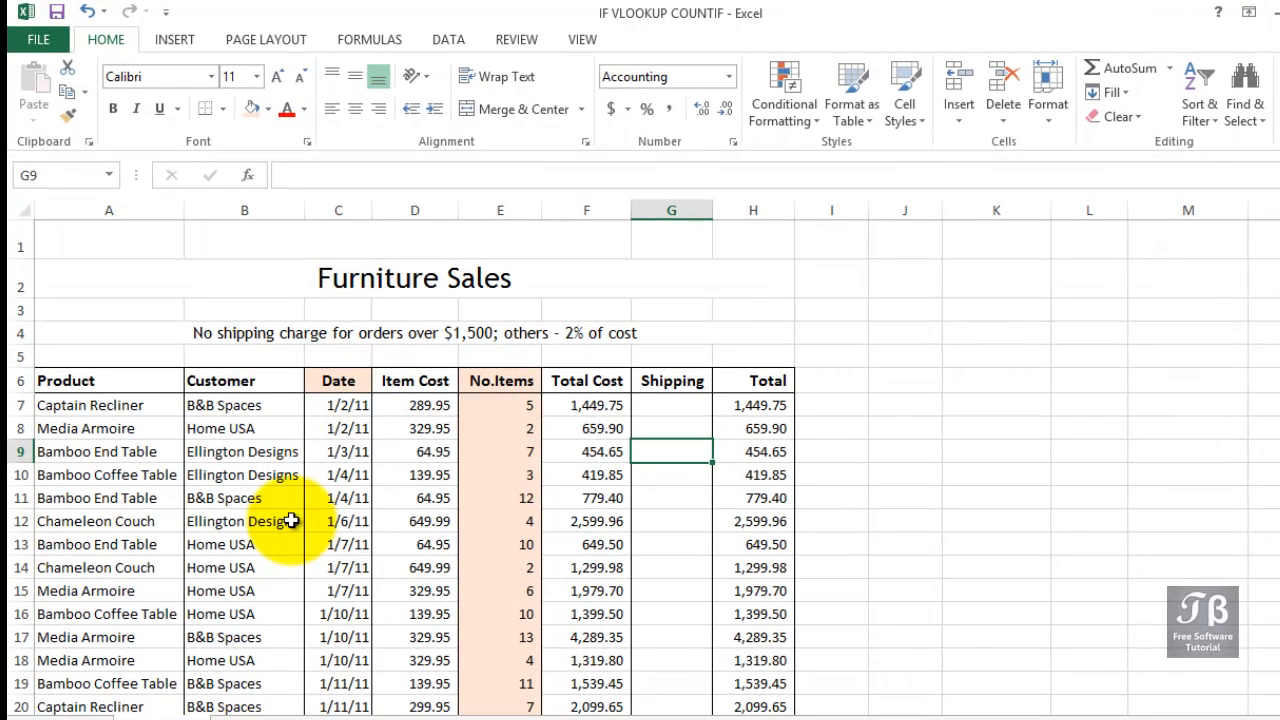
pyautogui.click(673, 403)
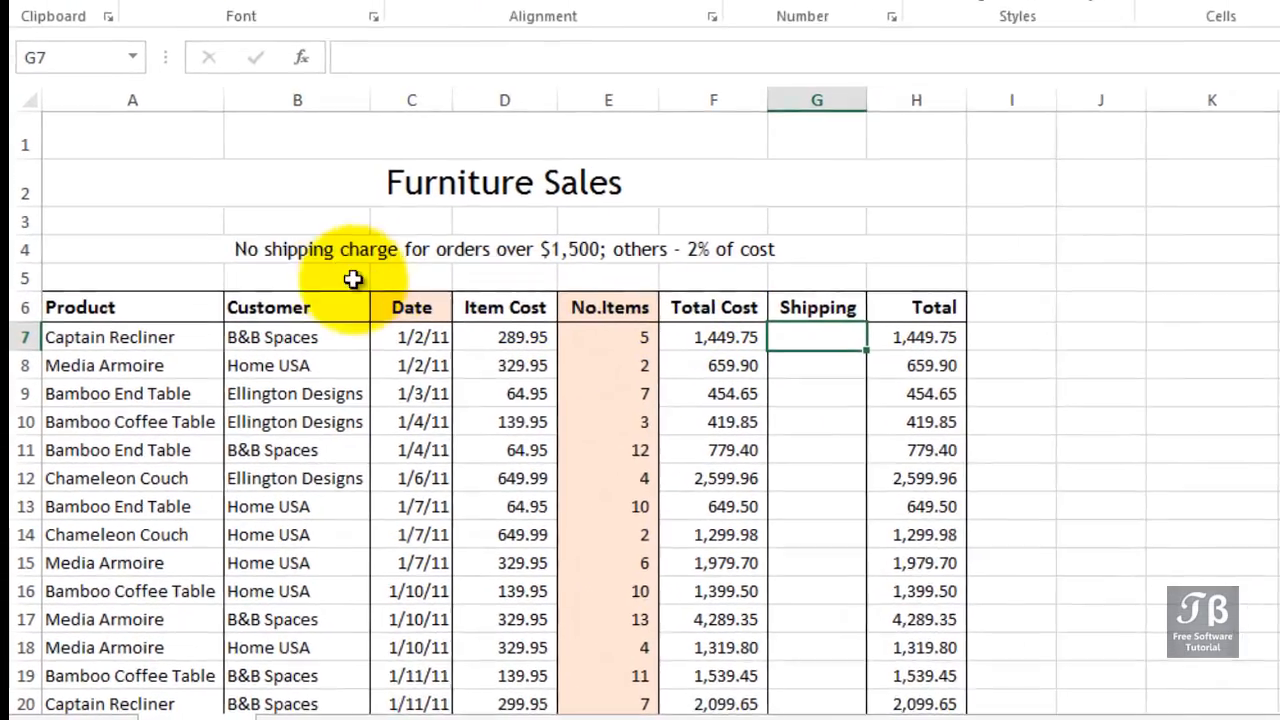
pyautogui.click(236, 339)
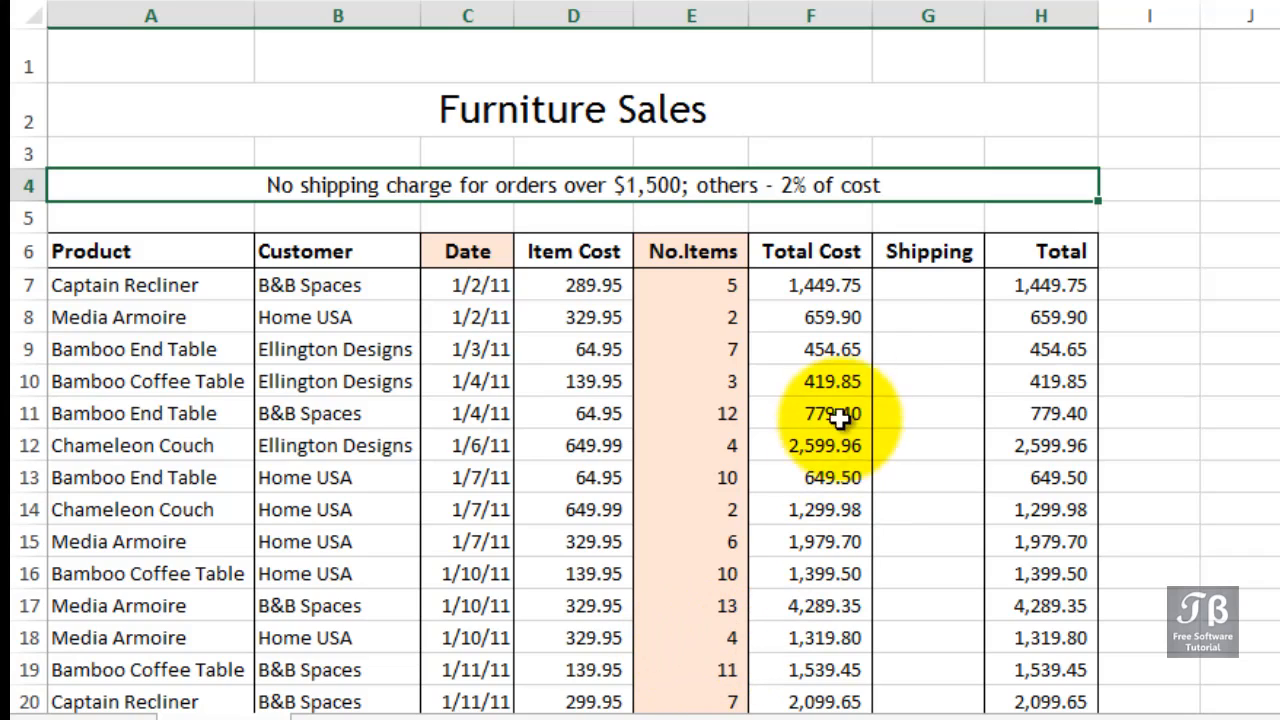
pyautogui.click(829, 285)
pyautogui.click(1018, 283)
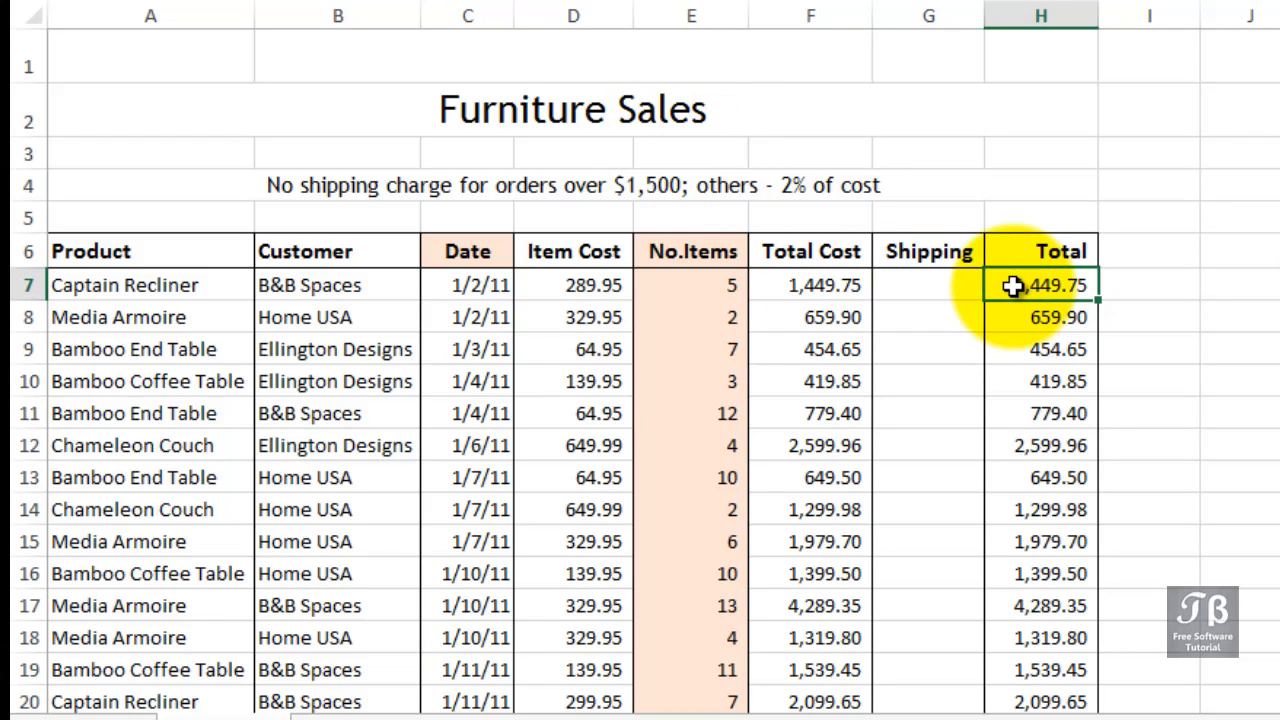
pyautogui.click(951, 285)
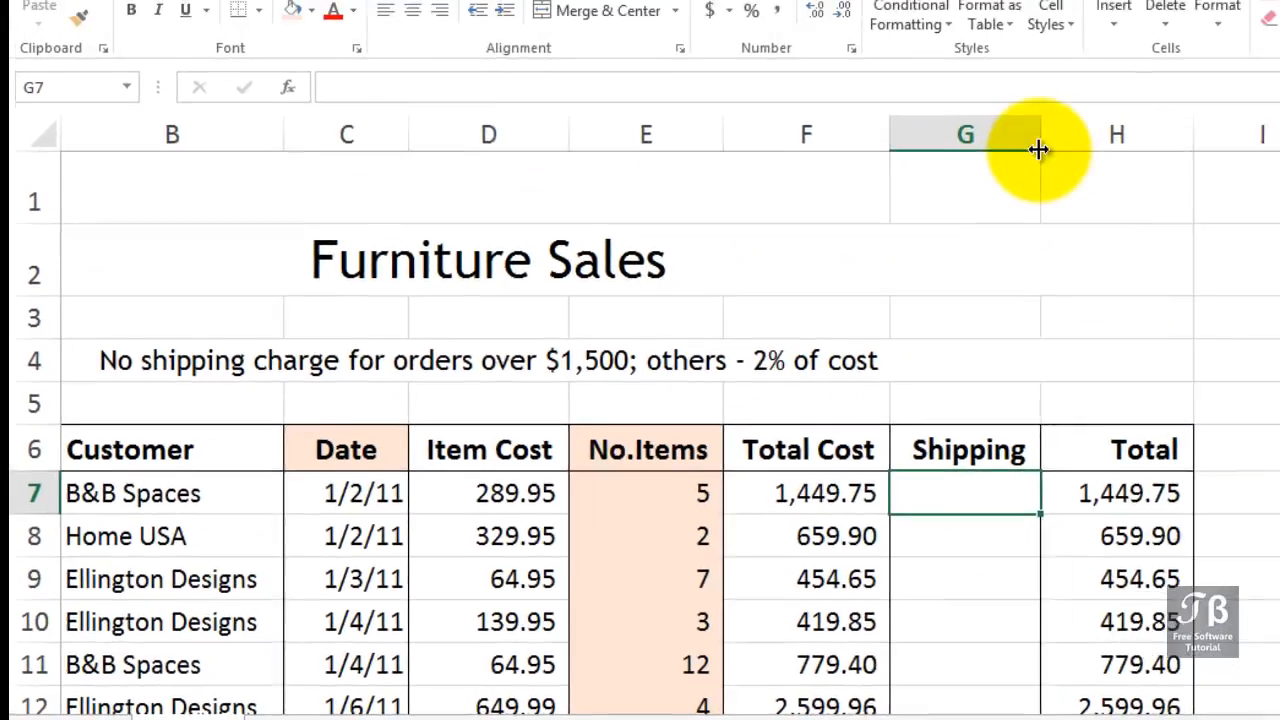
# Widen the Shipping column G to make room for a long formula
pyautogui.moveTo(1011, 157); pyautogui.dragTo(1279, 157)
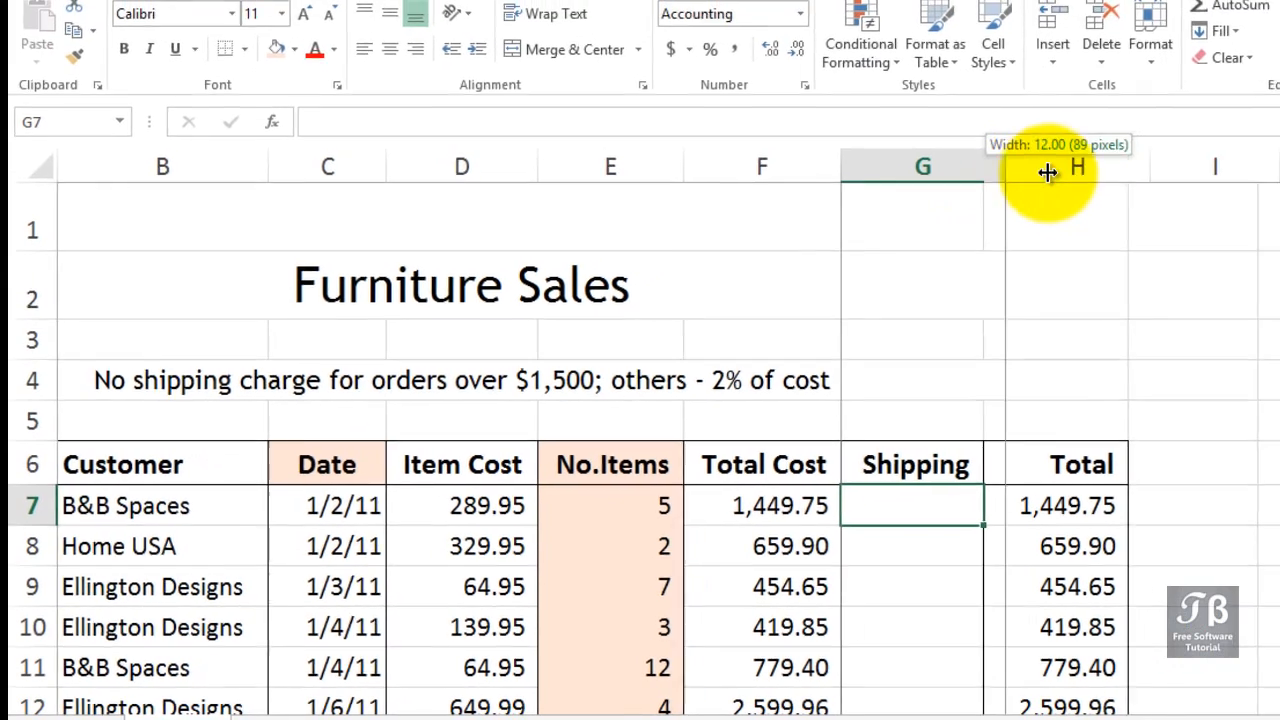
pyautogui.moveTo(1145, 216); pyautogui.dragTo(1143, 216)
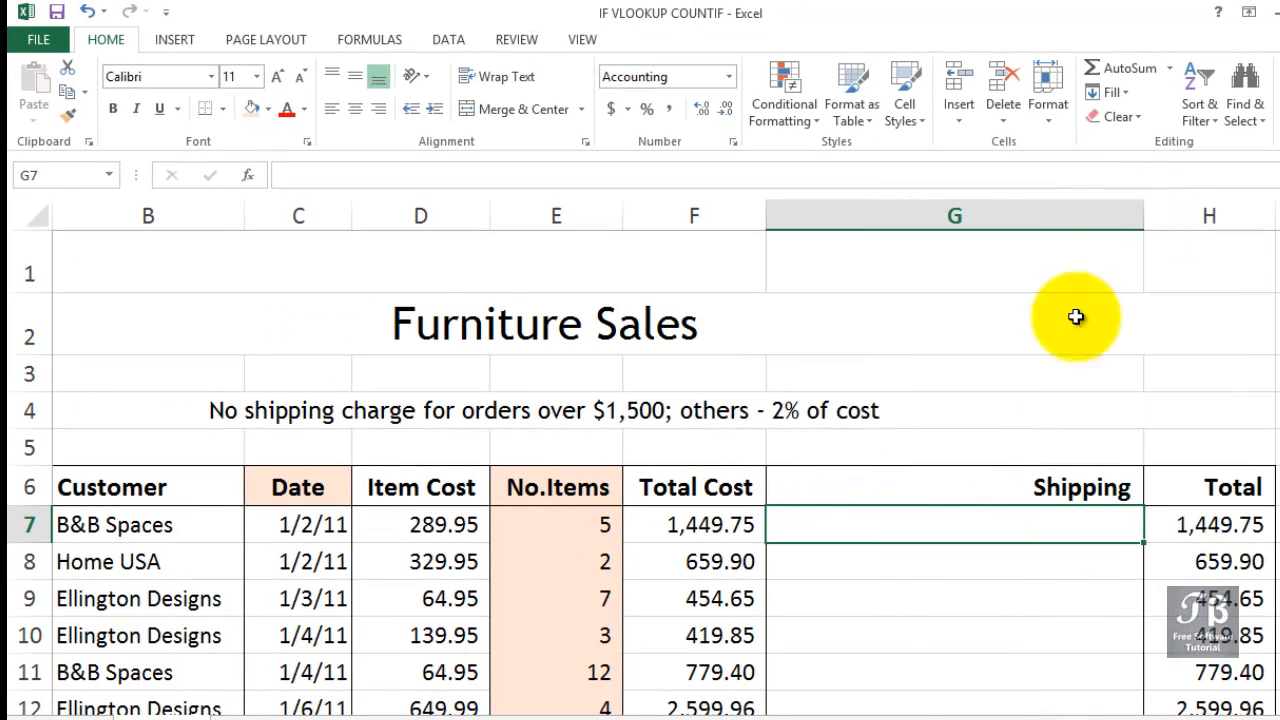
pyautogui.moveTo(1012, 712); pyautogui.dragTo(1263, 705)
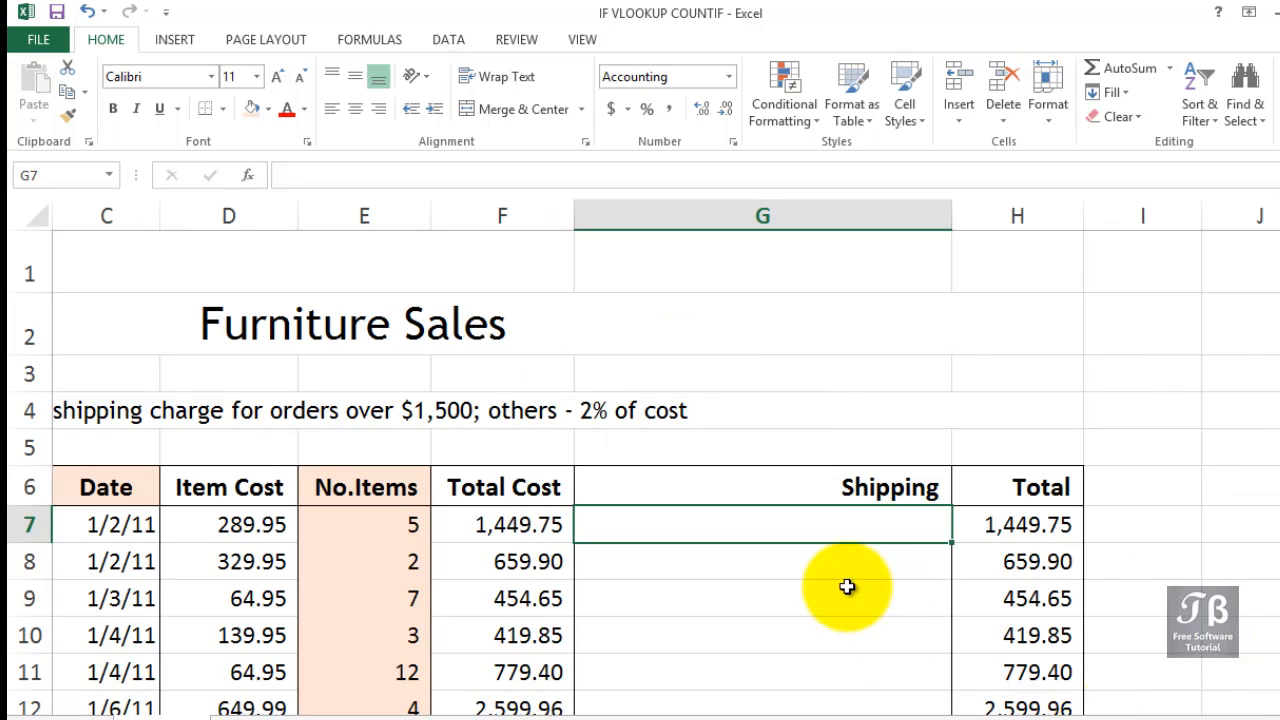
pyautogui.scroll(-1, 851, 587)
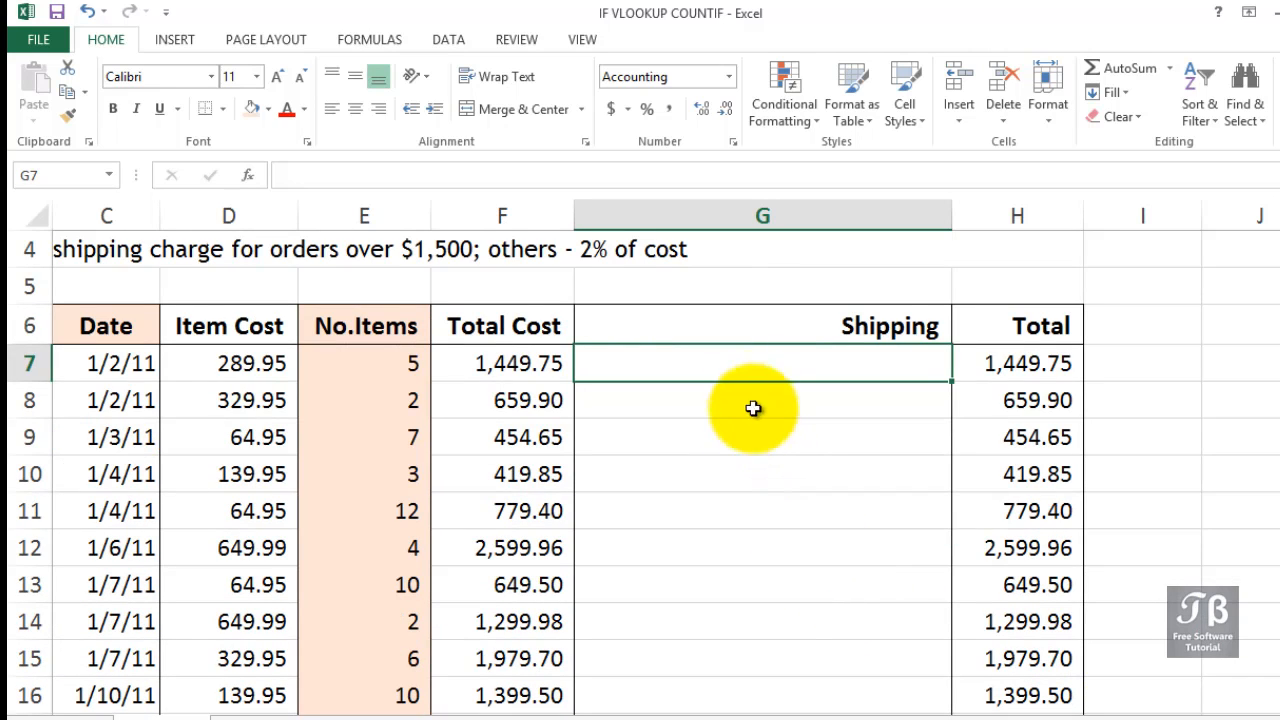
# Begin an IF formula in Shipping cell G7 with the logical test F7>=1500
pyautogui.doubleClick(750, 367)
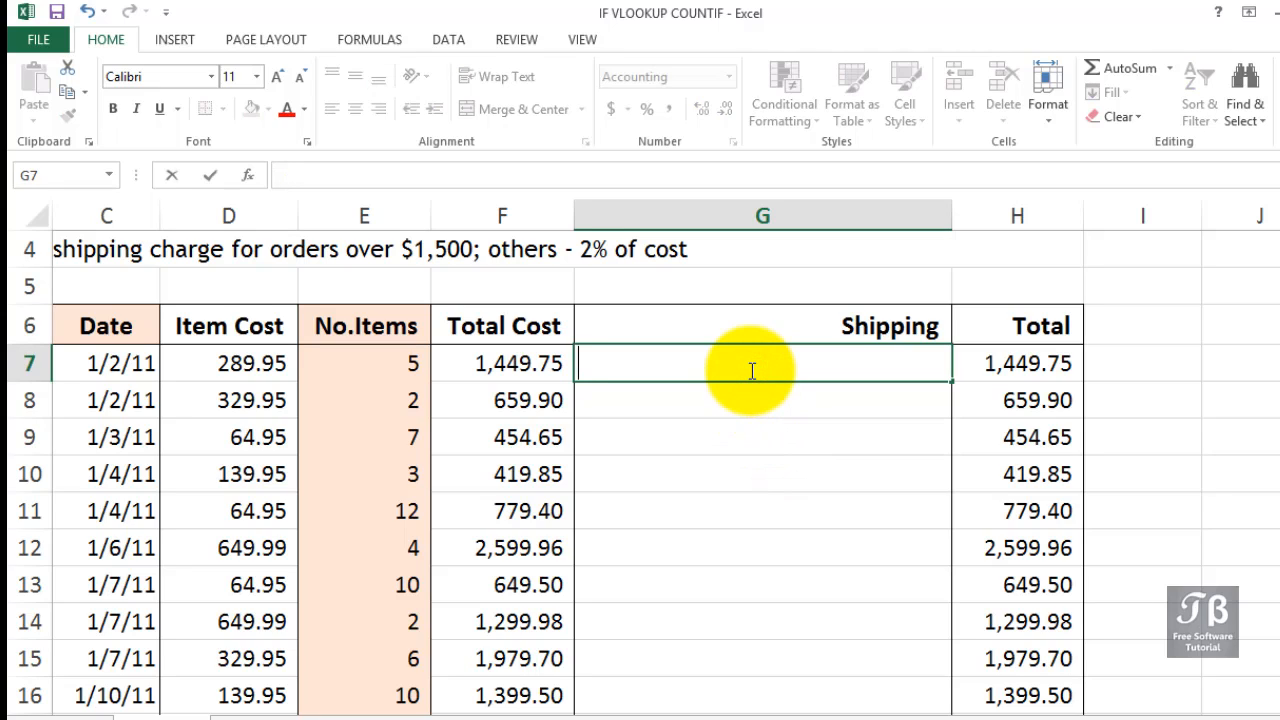
pyautogui.write('=')
pyautogui.press('BackSpace')
pyautogui.press('Escape')
pyautogui.write('=')
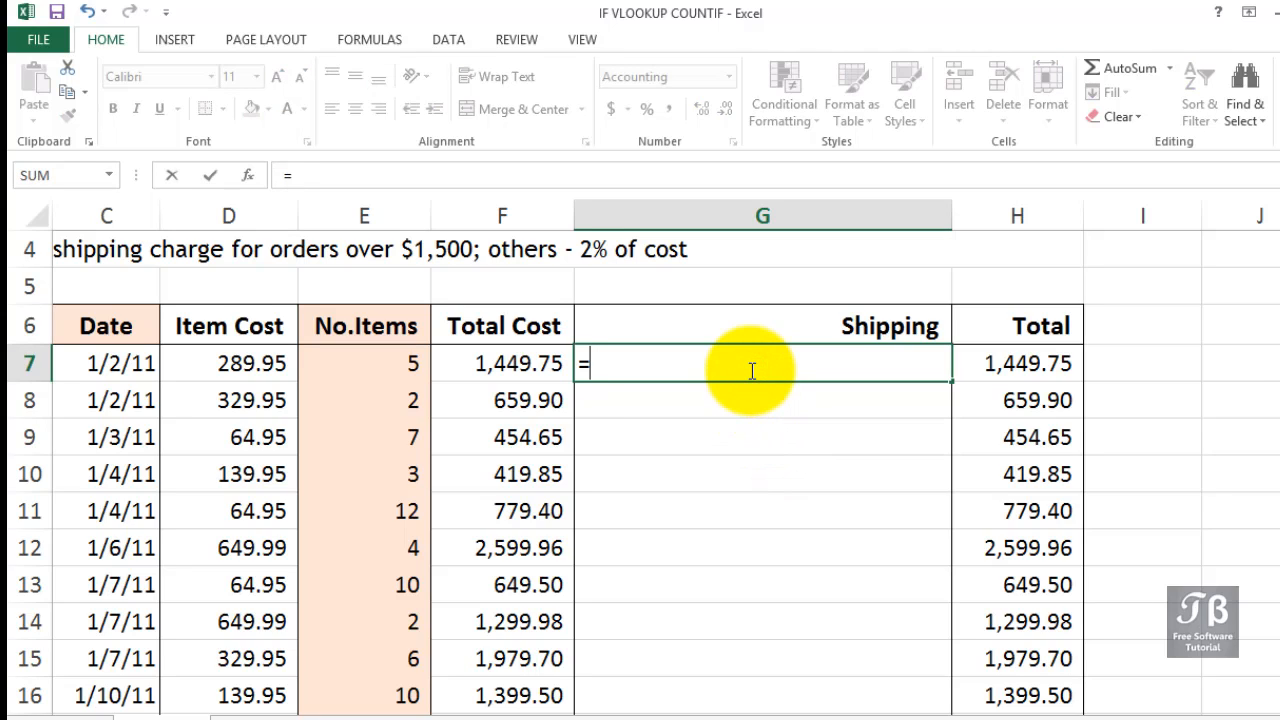
pyautogui.write('if(')
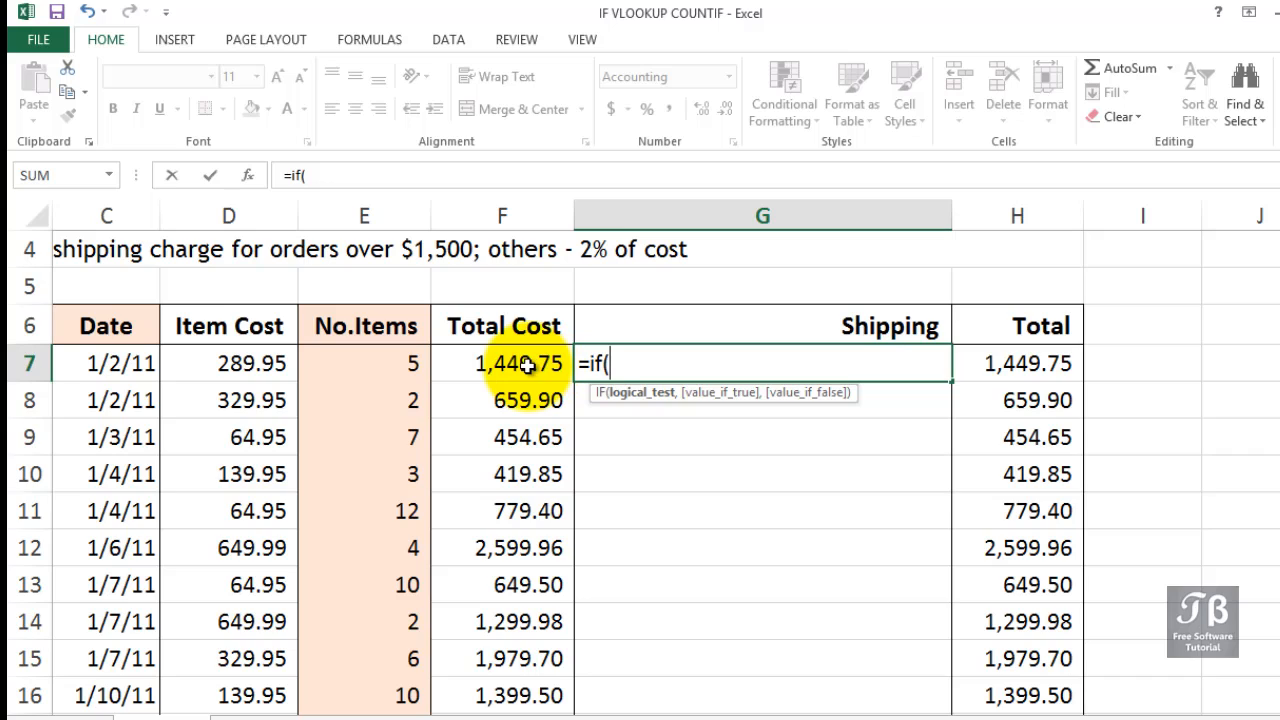
pyautogui.click(527, 366)
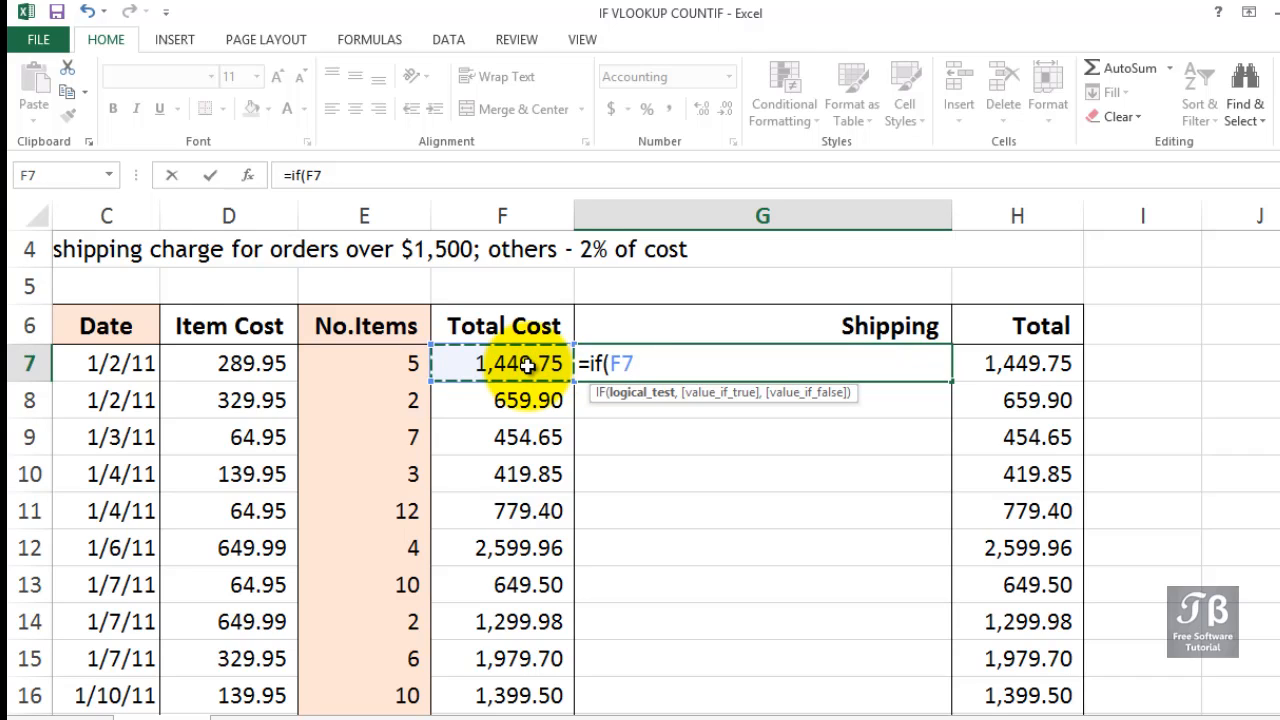
pyautogui.click(683, 370)
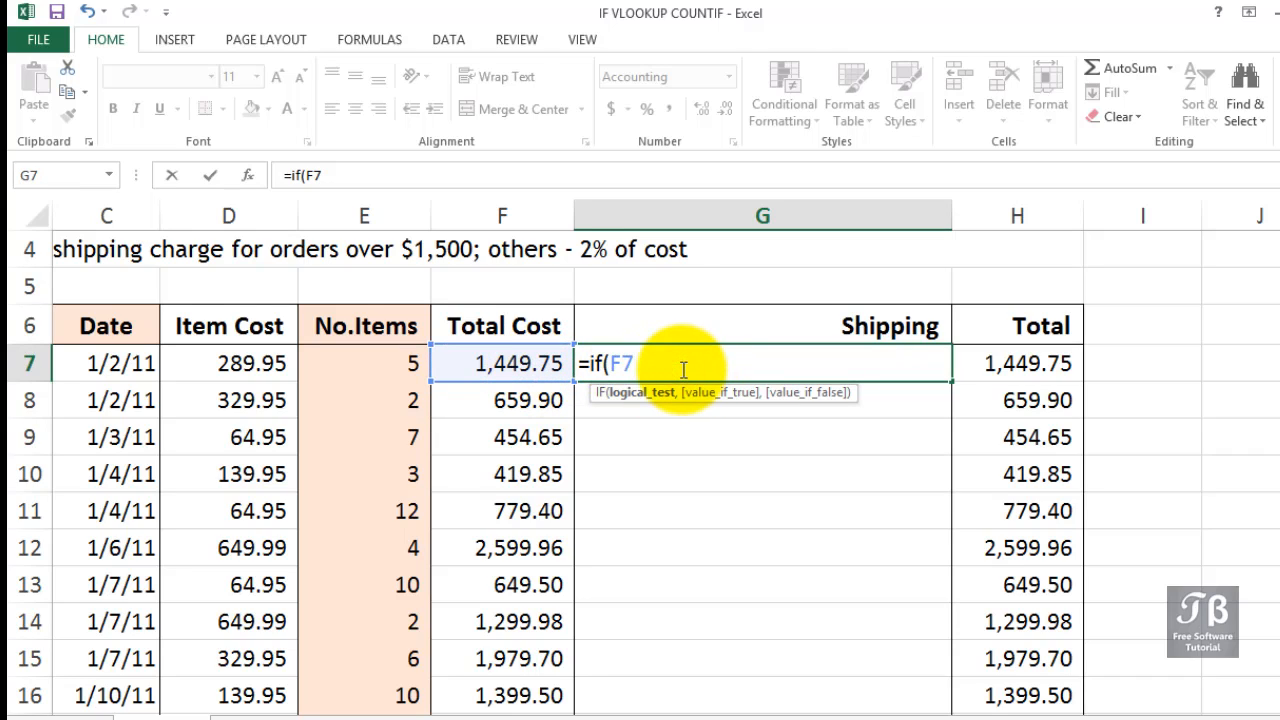
pyautogui.write('>1500')
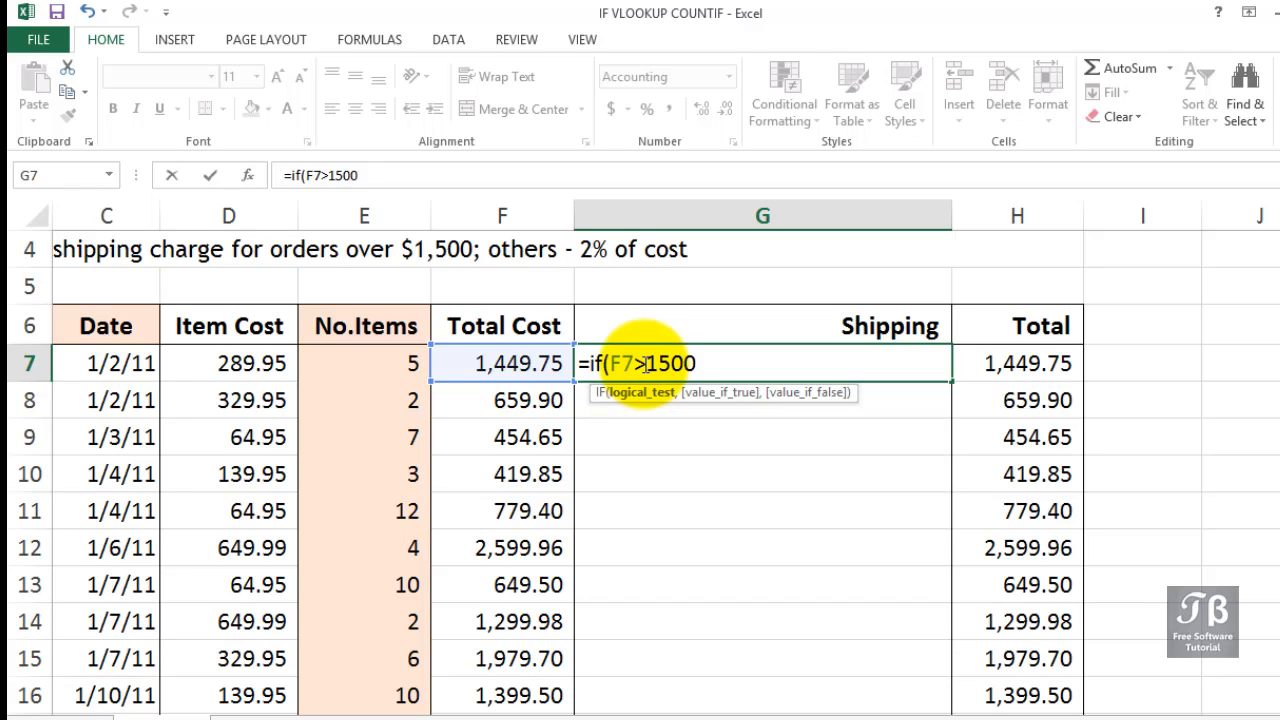
pyautogui.write('=')
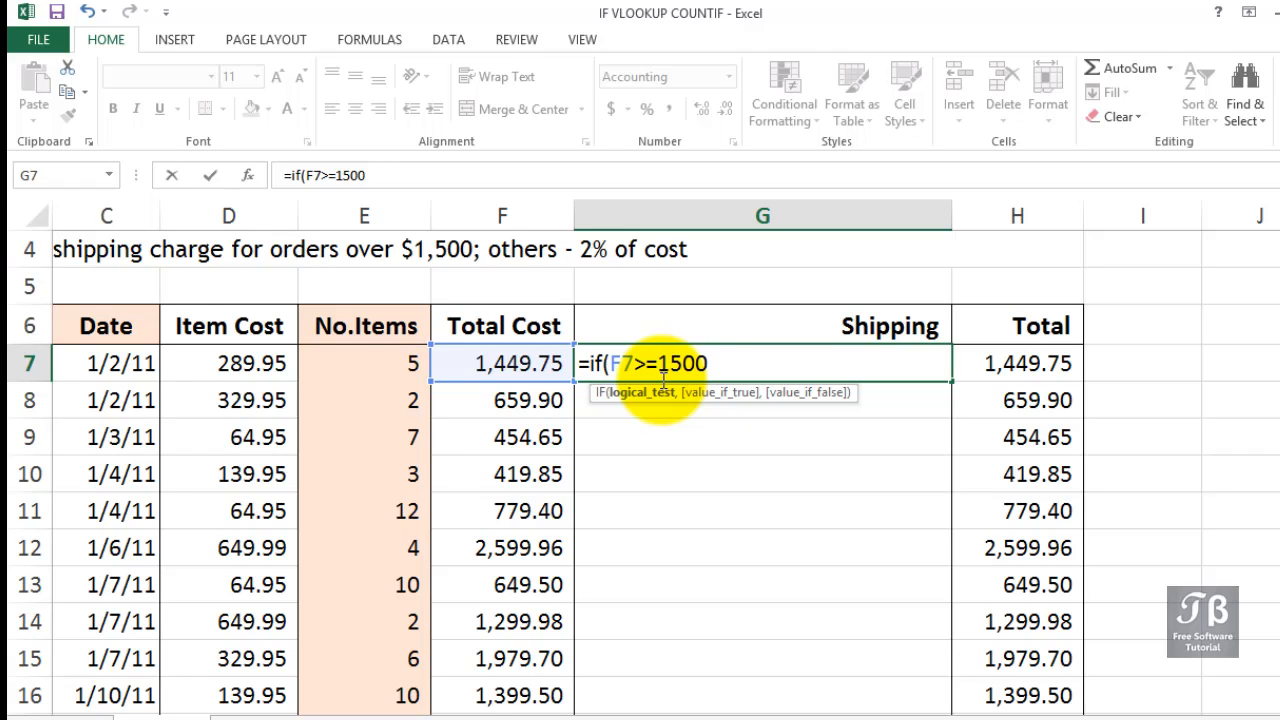
# Try the <> and < operators in G7's logical test and restore >=
pyautogui.press('BackSpace')
pyautogui.press('BackSpace')
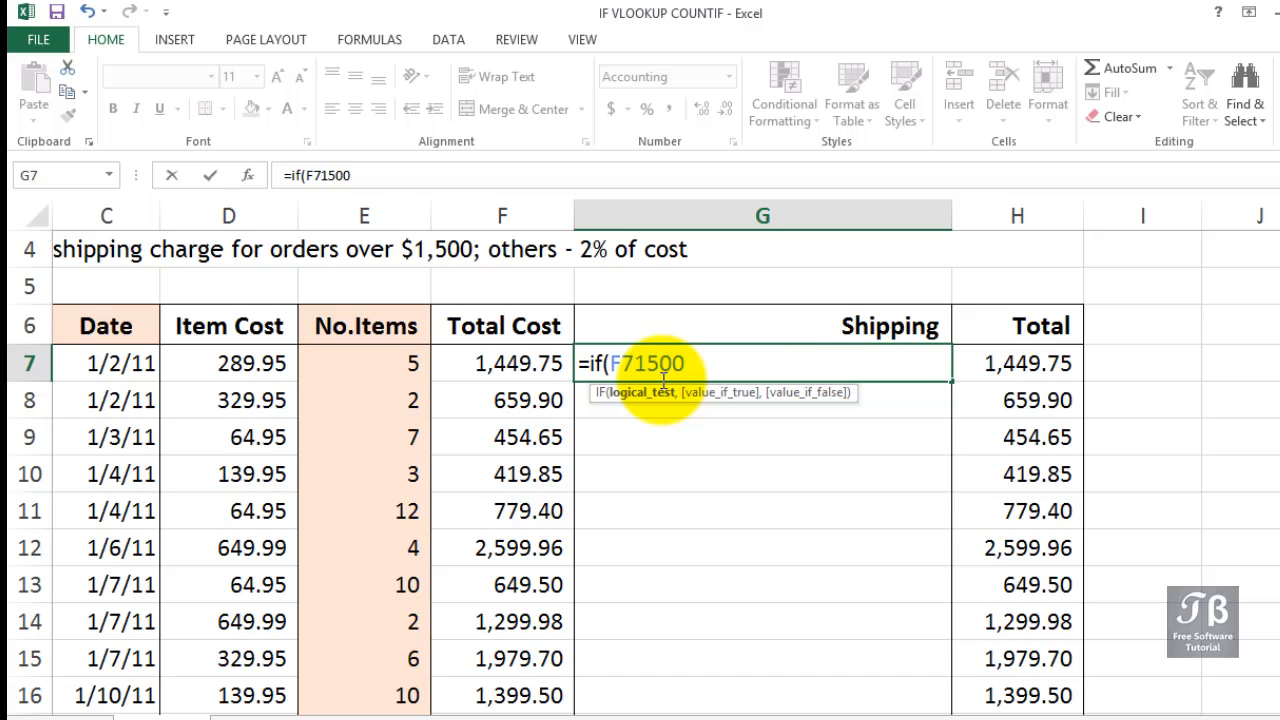
pyautogui.write('<>')
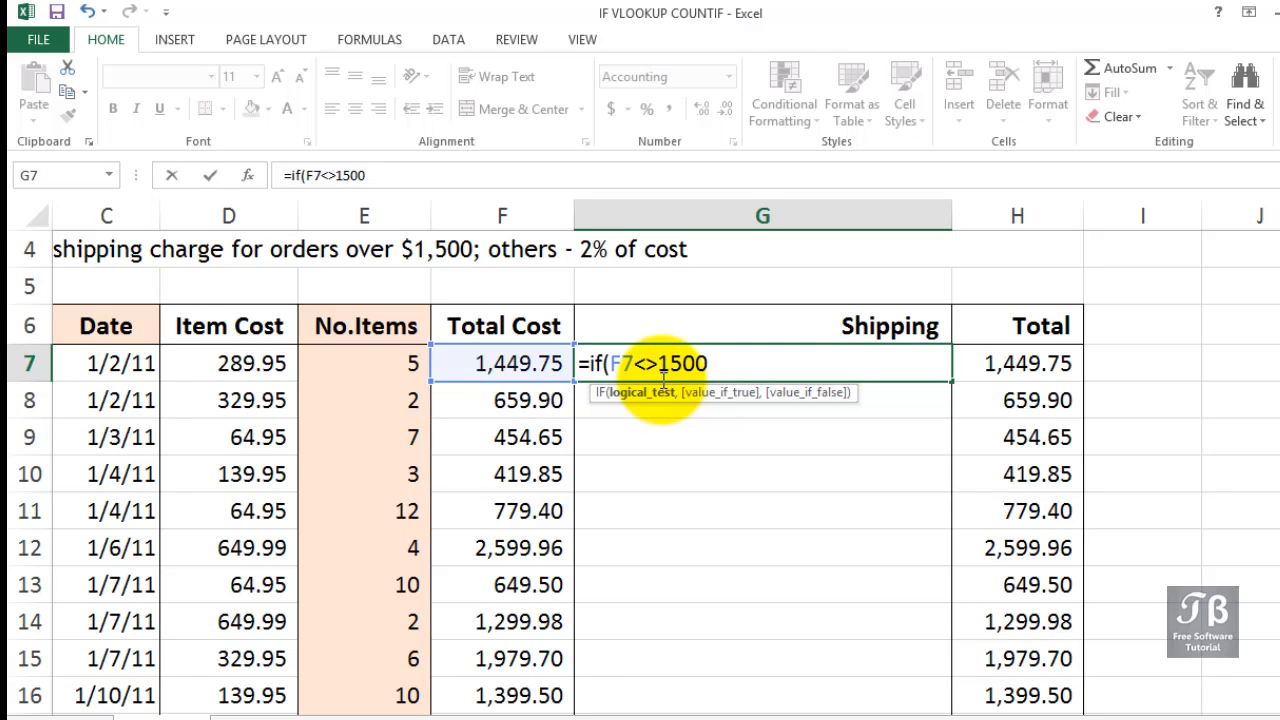
pyautogui.press('BackSpace')
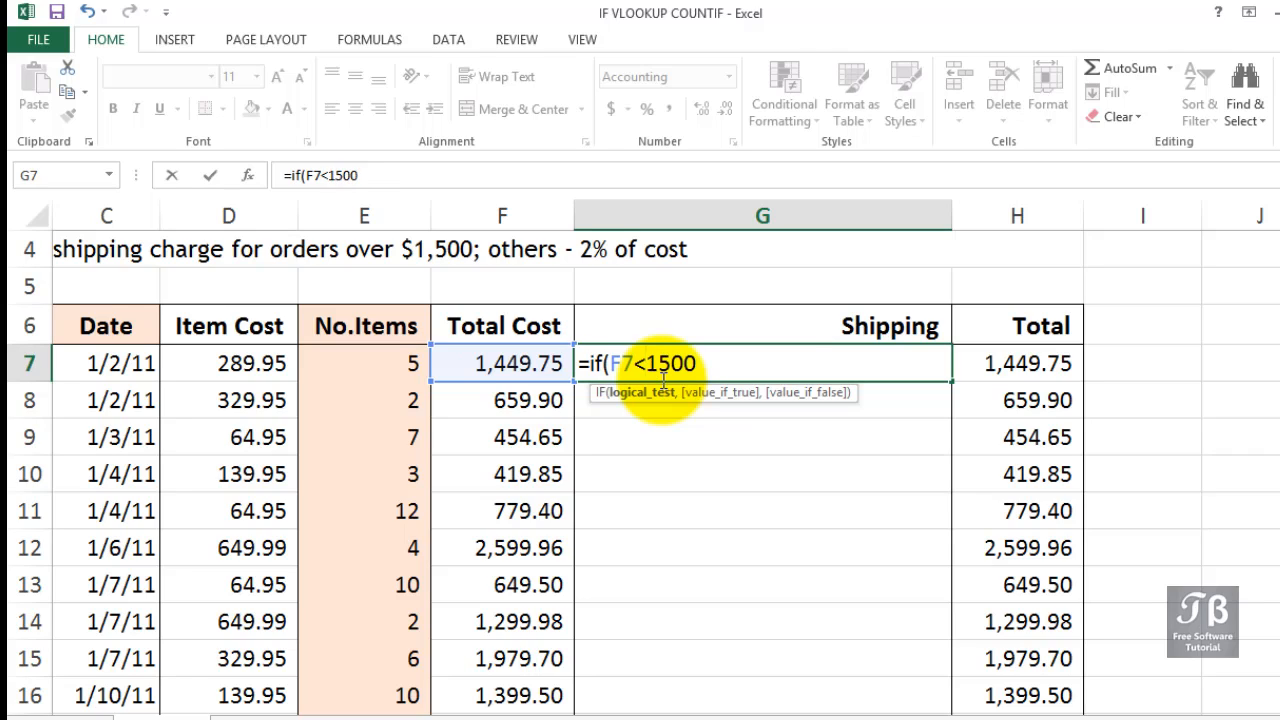
pyautogui.press('BackSpace')
pyautogui.write('>=')
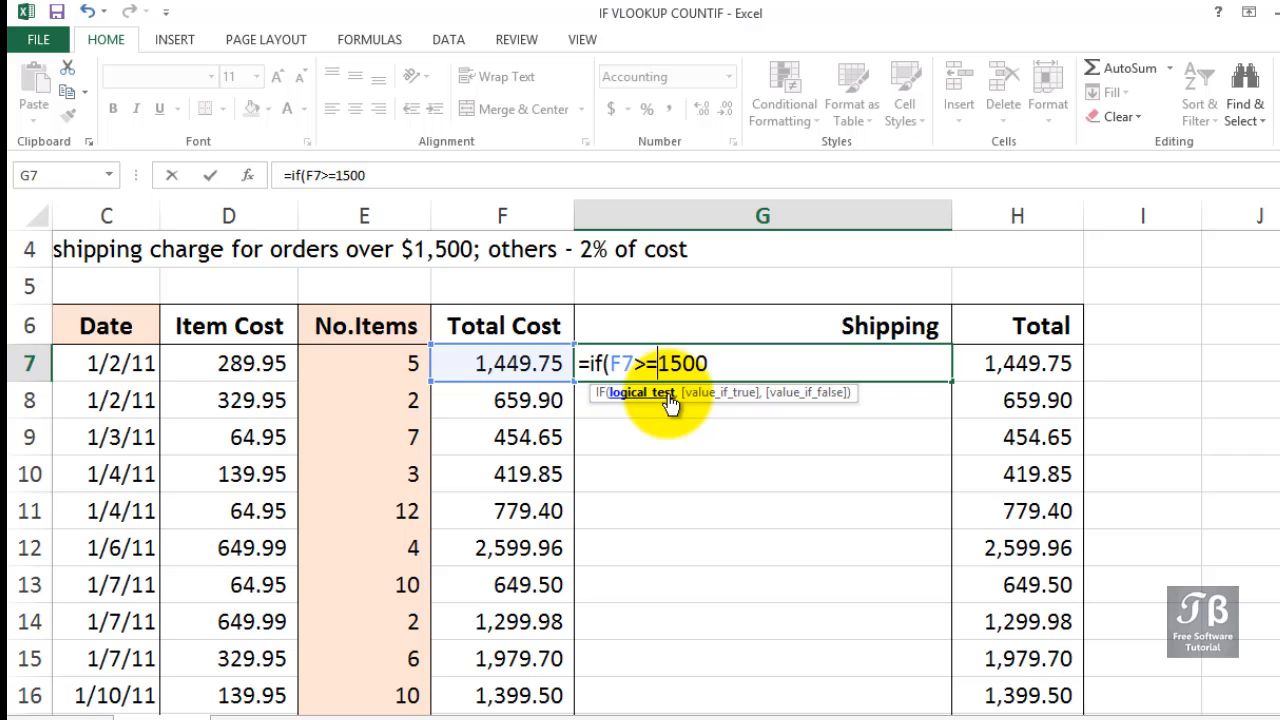
# Add 0 as the value if true and 2%*F7 as the value if false to G7's IF formula
pyautogui.click(724, 363)
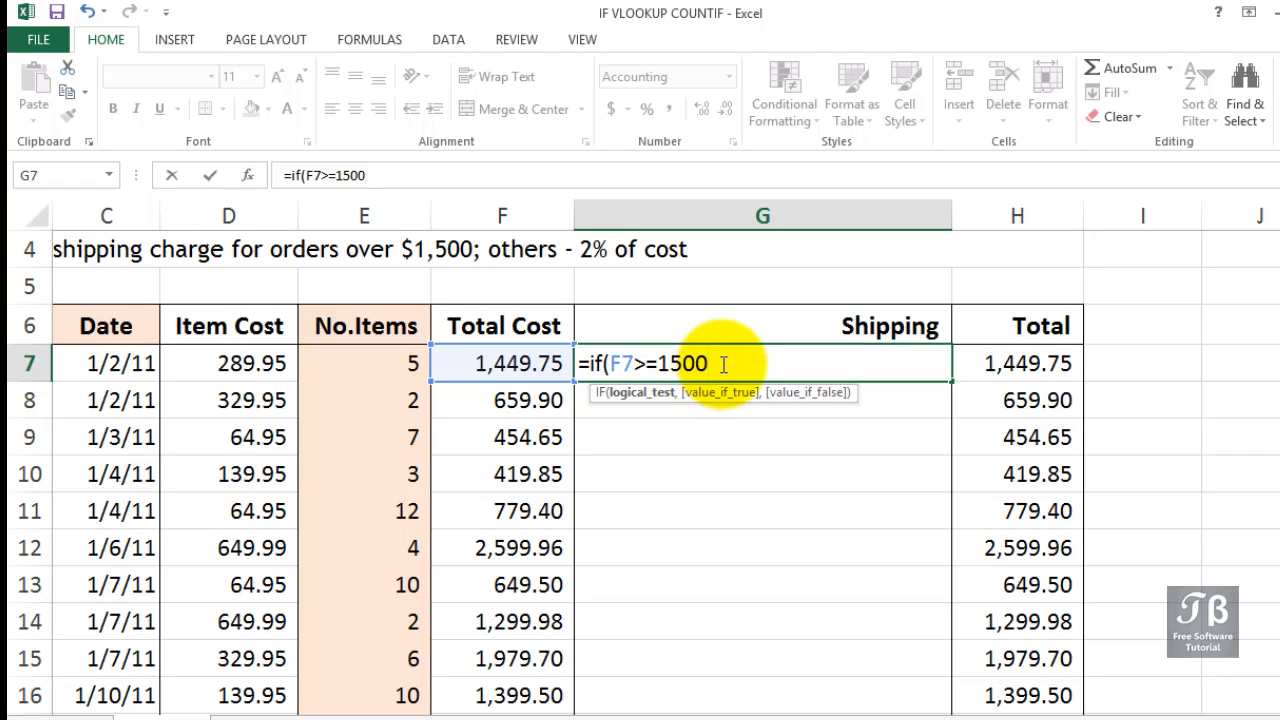
pyautogui.write(',')
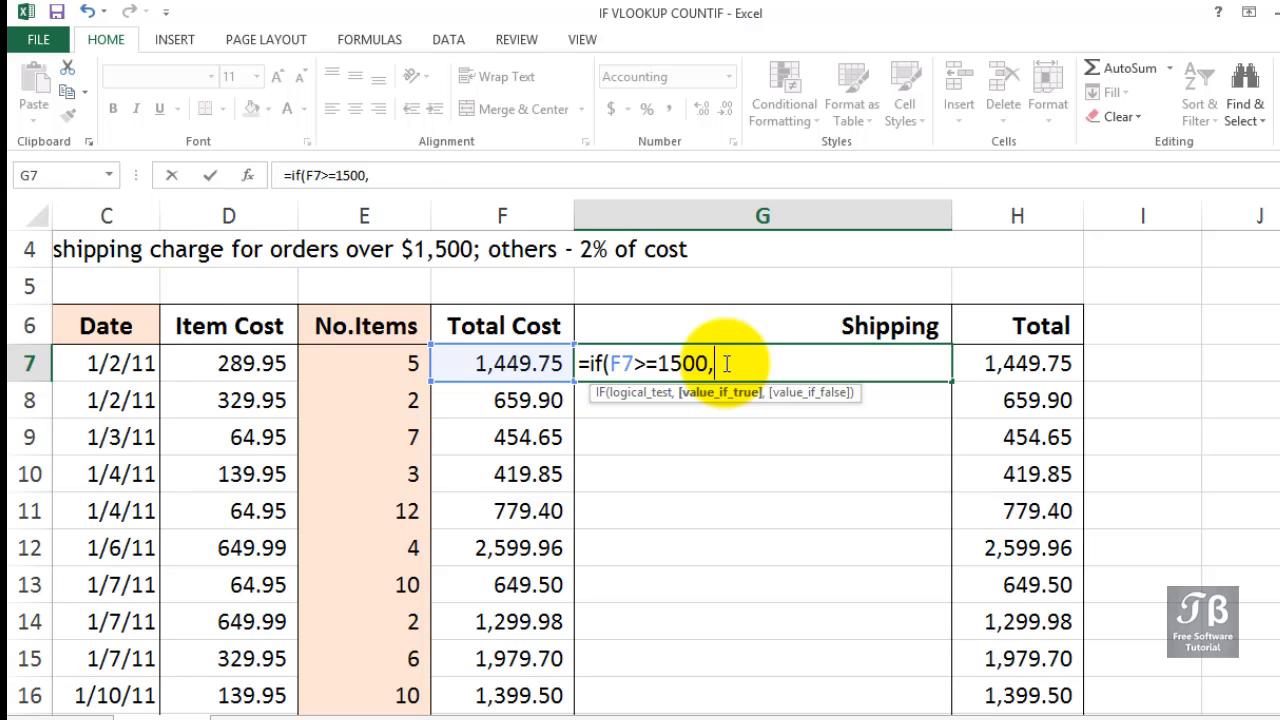
pyautogui.write('0,')
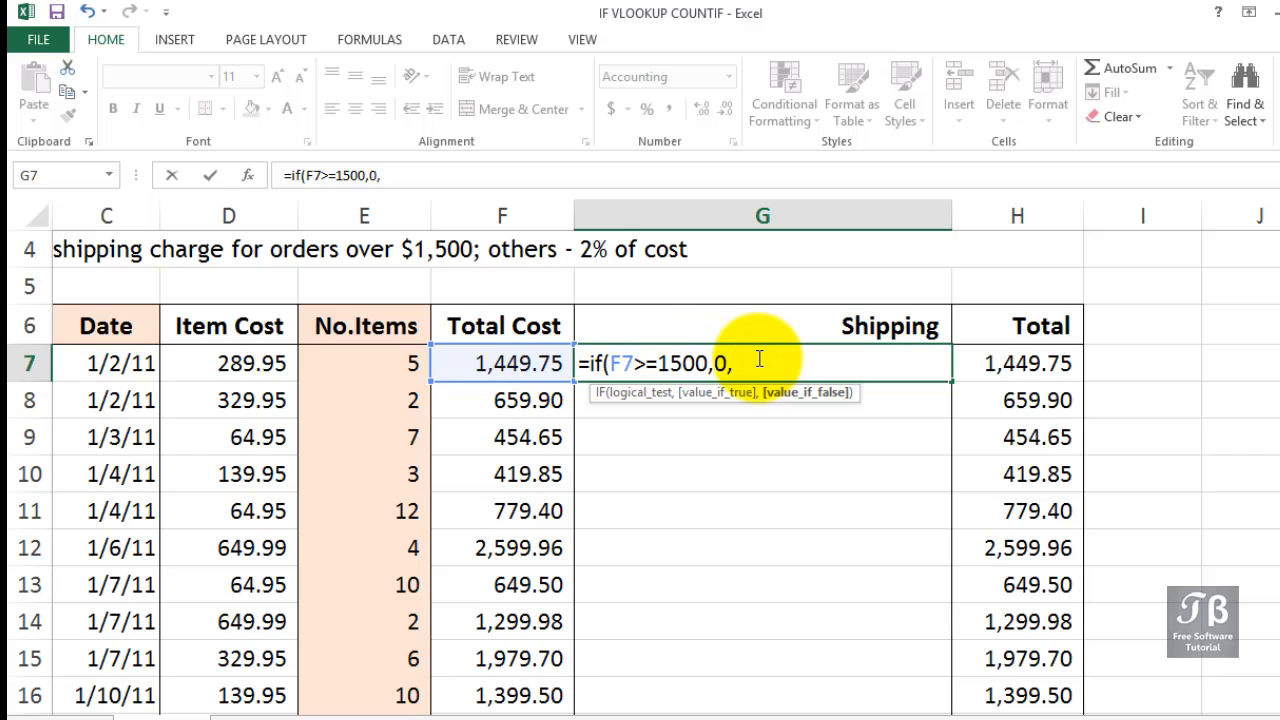
pyautogui.write('2%*')
pyautogui.click(551, 365)
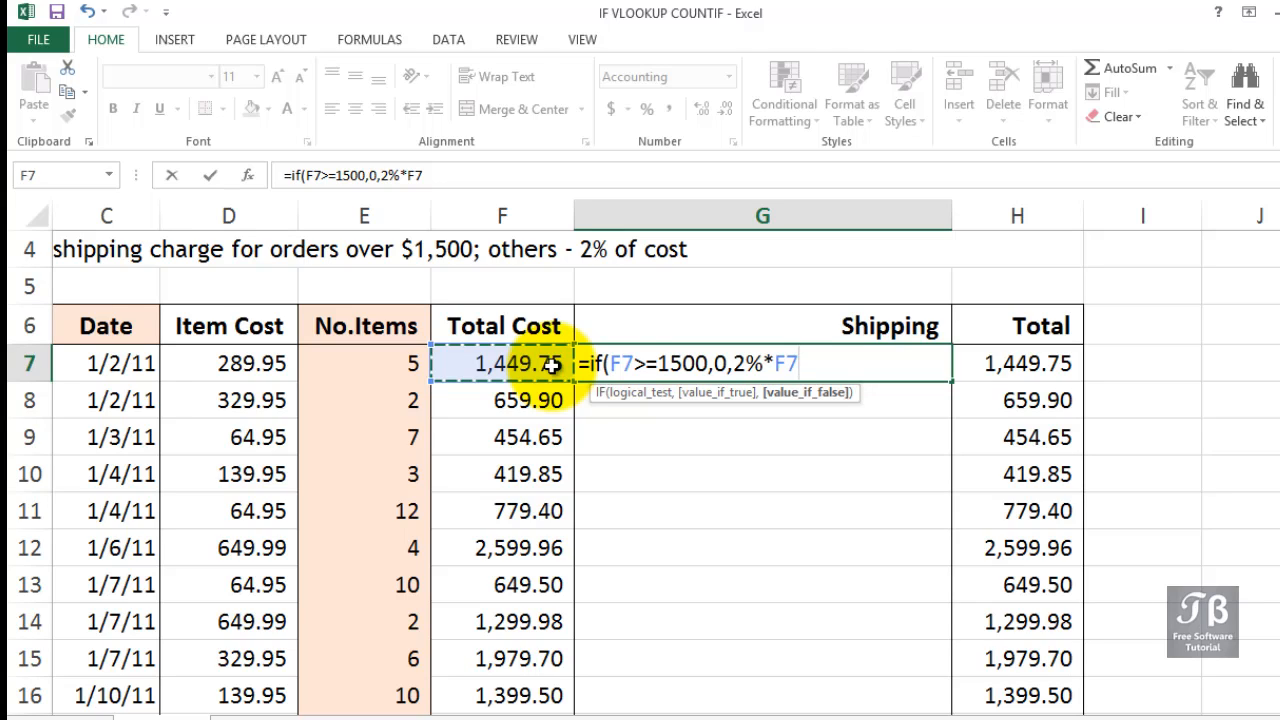
# Wrap 2%*F7 in a ROUND function with 2 digits and enter the completed IF formula in G7
pyautogui.click(735, 363)
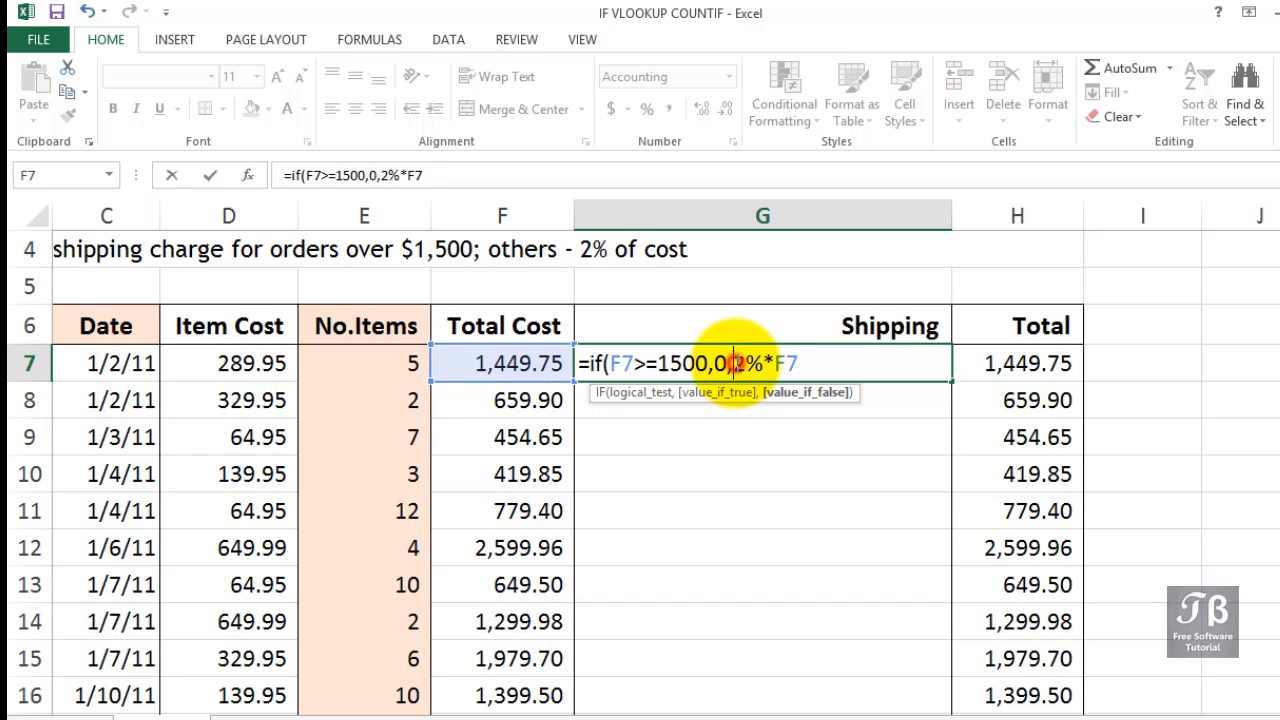
pyautogui.write('roun')
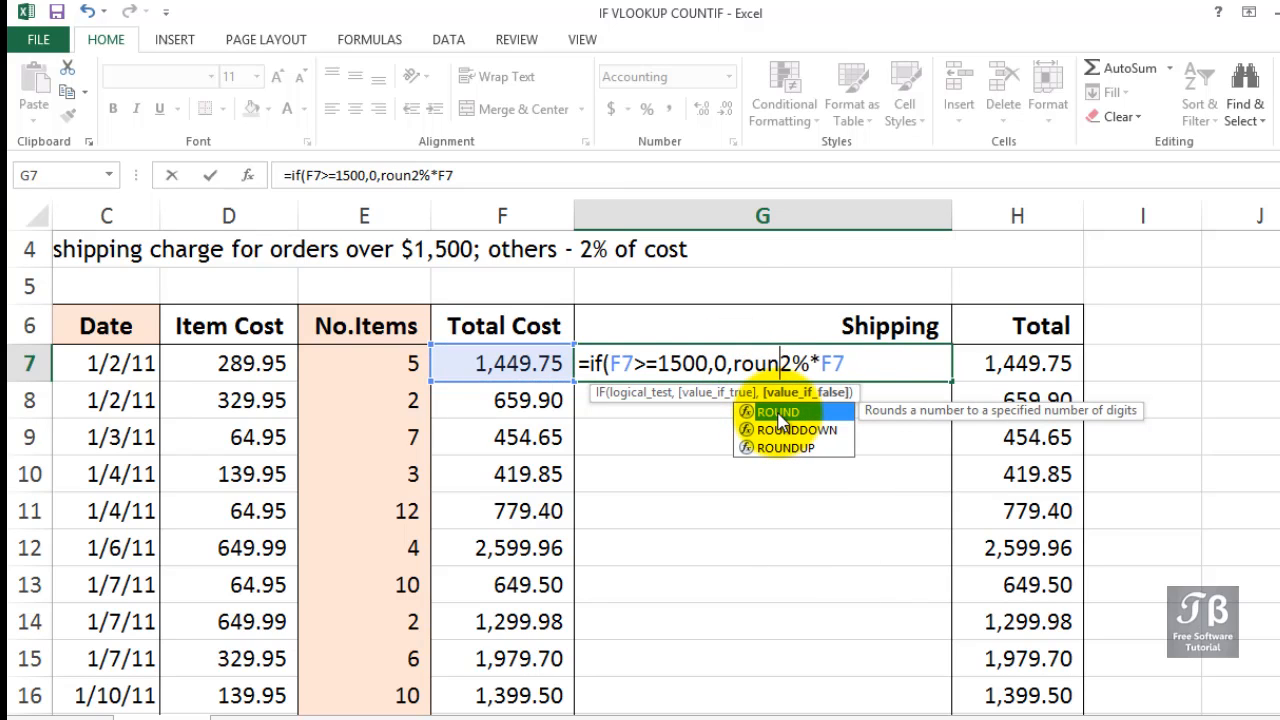
pyautogui.write('d')
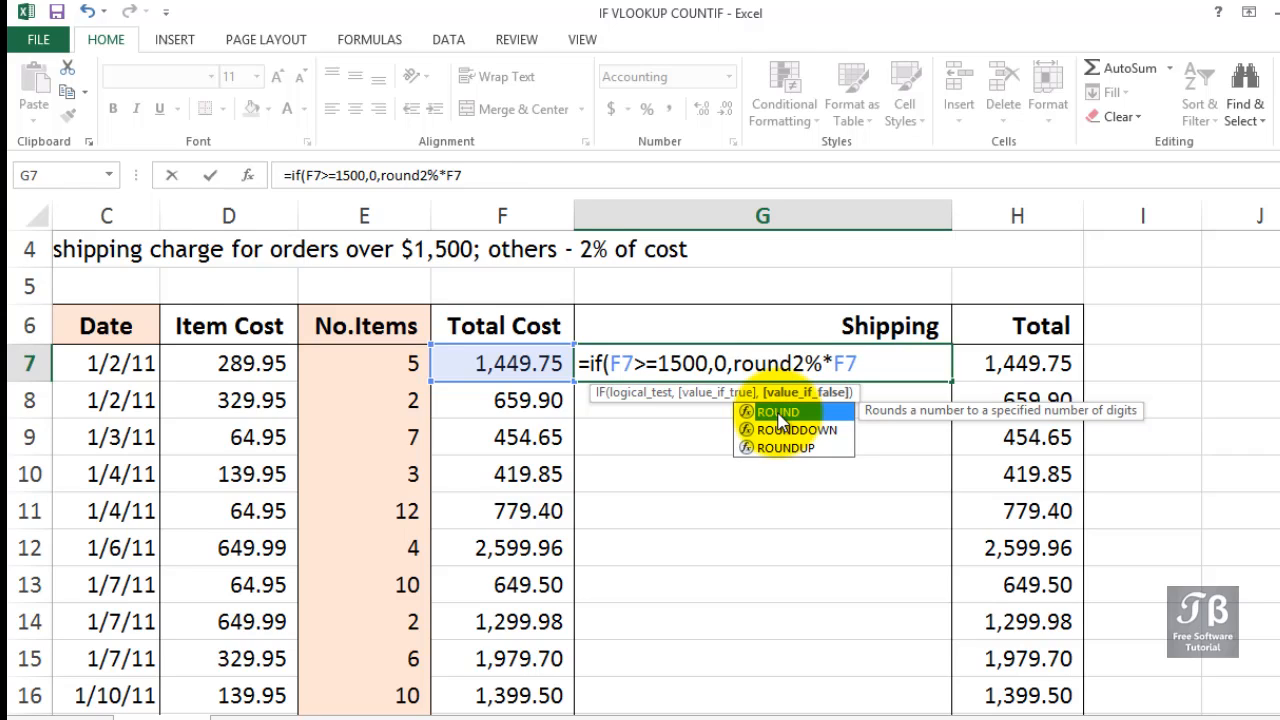
pyautogui.write('(')
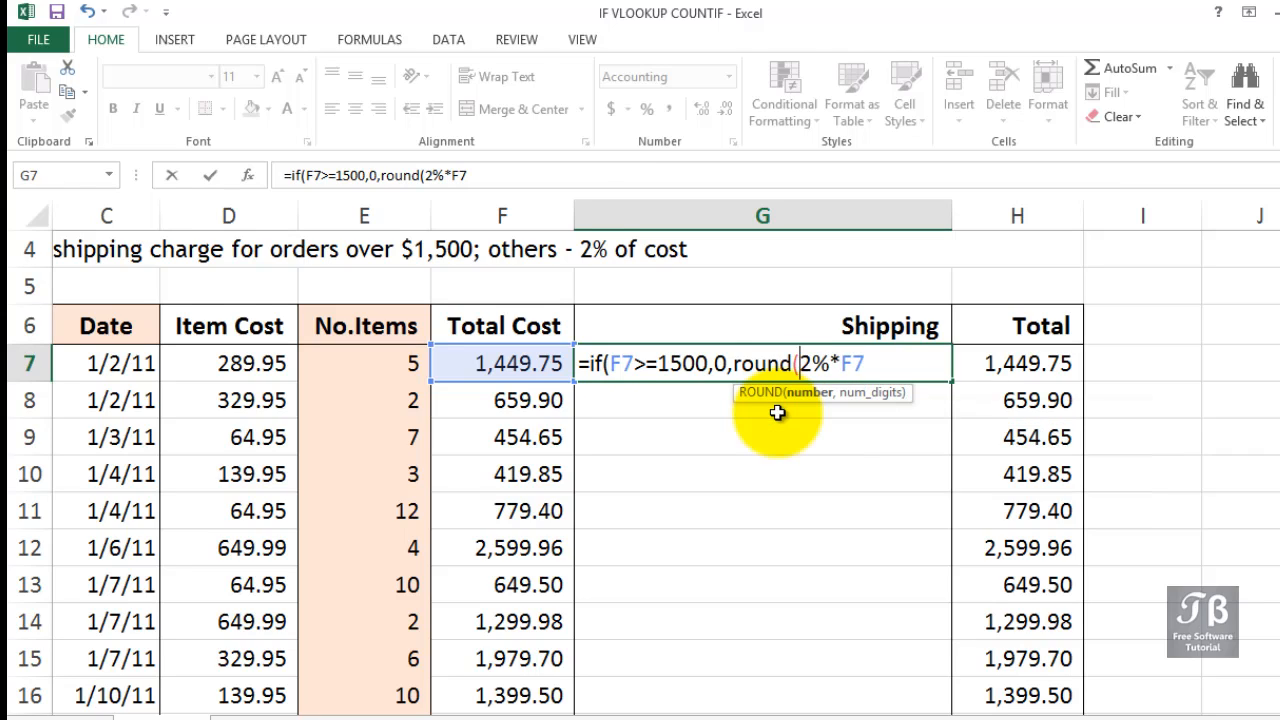
pyautogui.click(868, 364)
pyautogui.write(')')
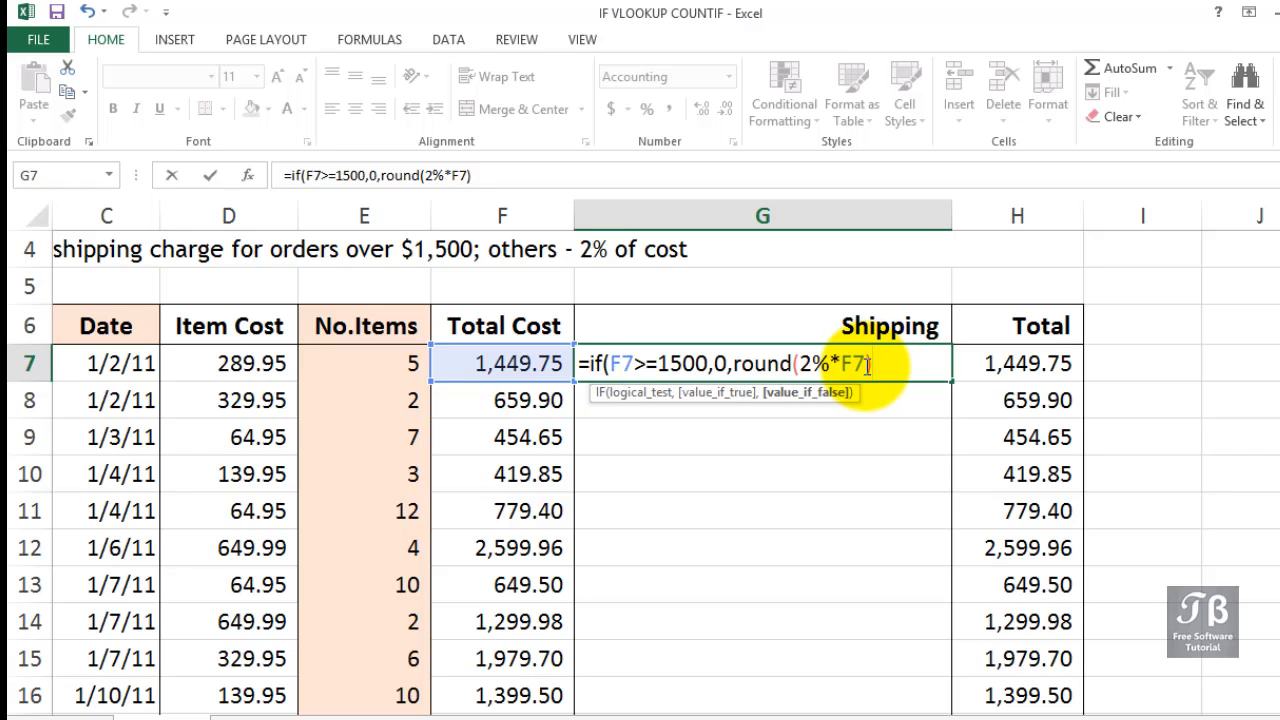
pyautogui.click(868, 365)
pyautogui.write(',')
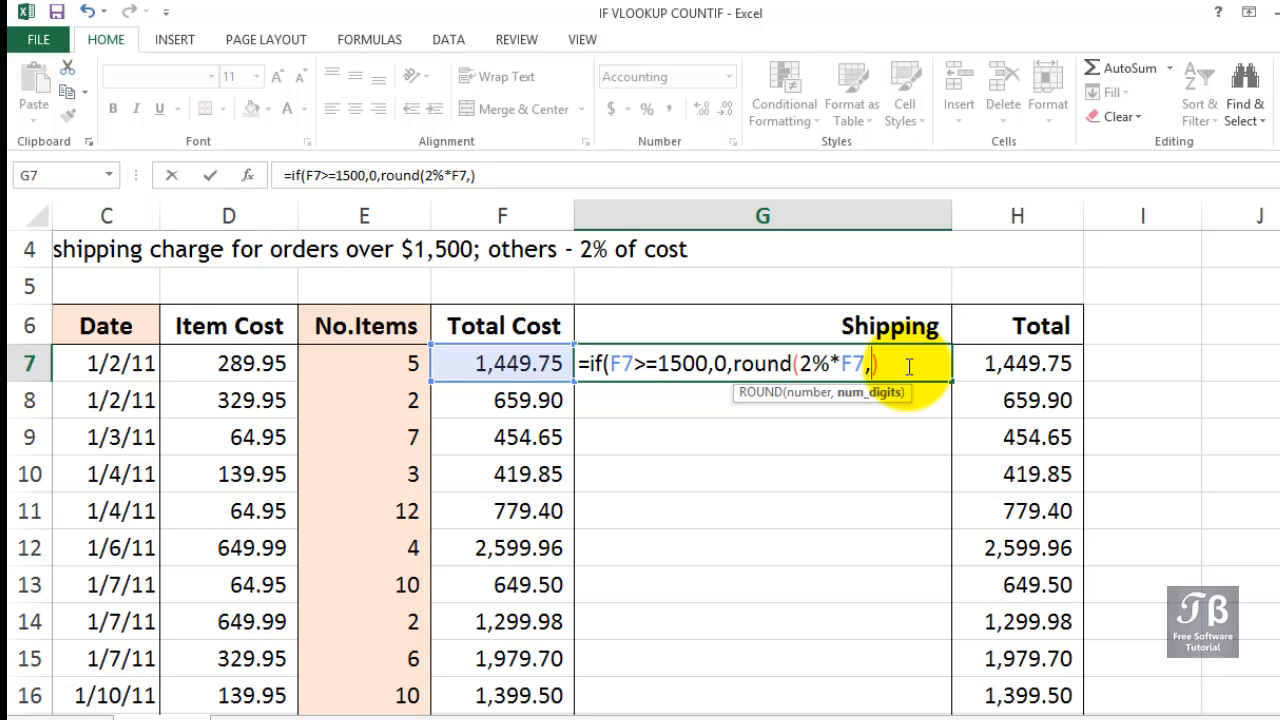
pyautogui.write('2')
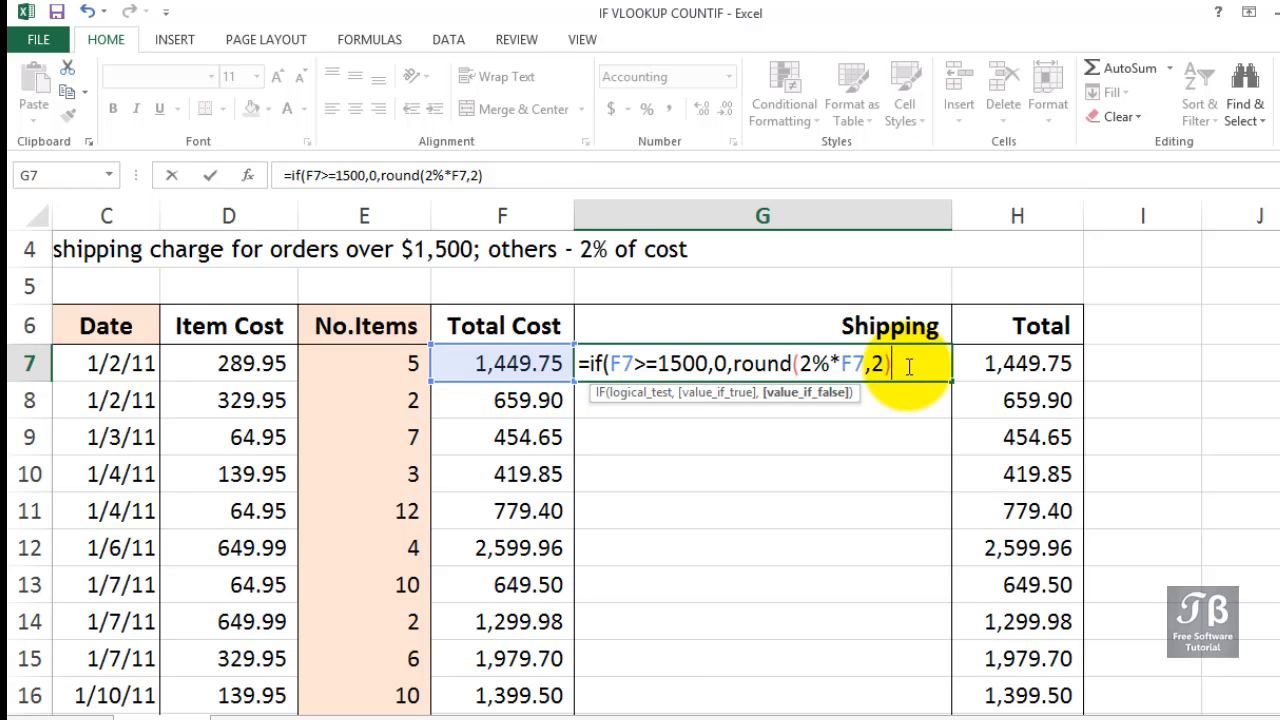
pyautogui.write(')')
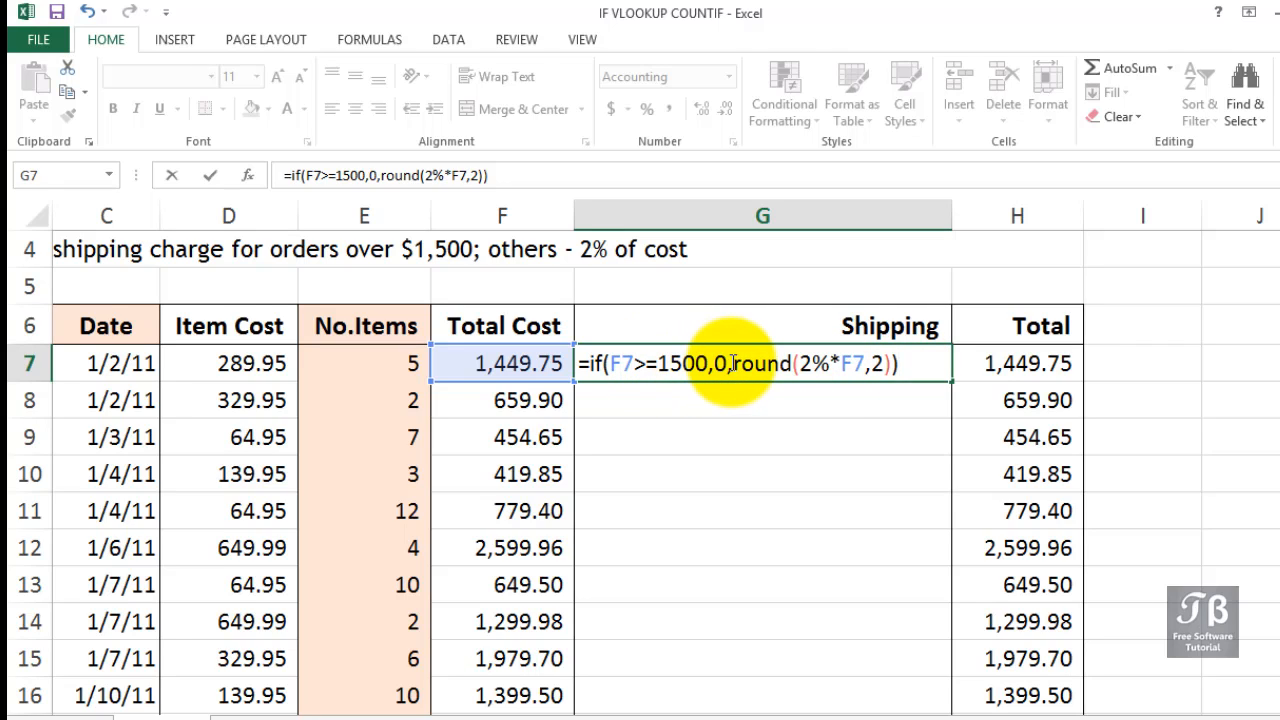
pyautogui.press('Return')
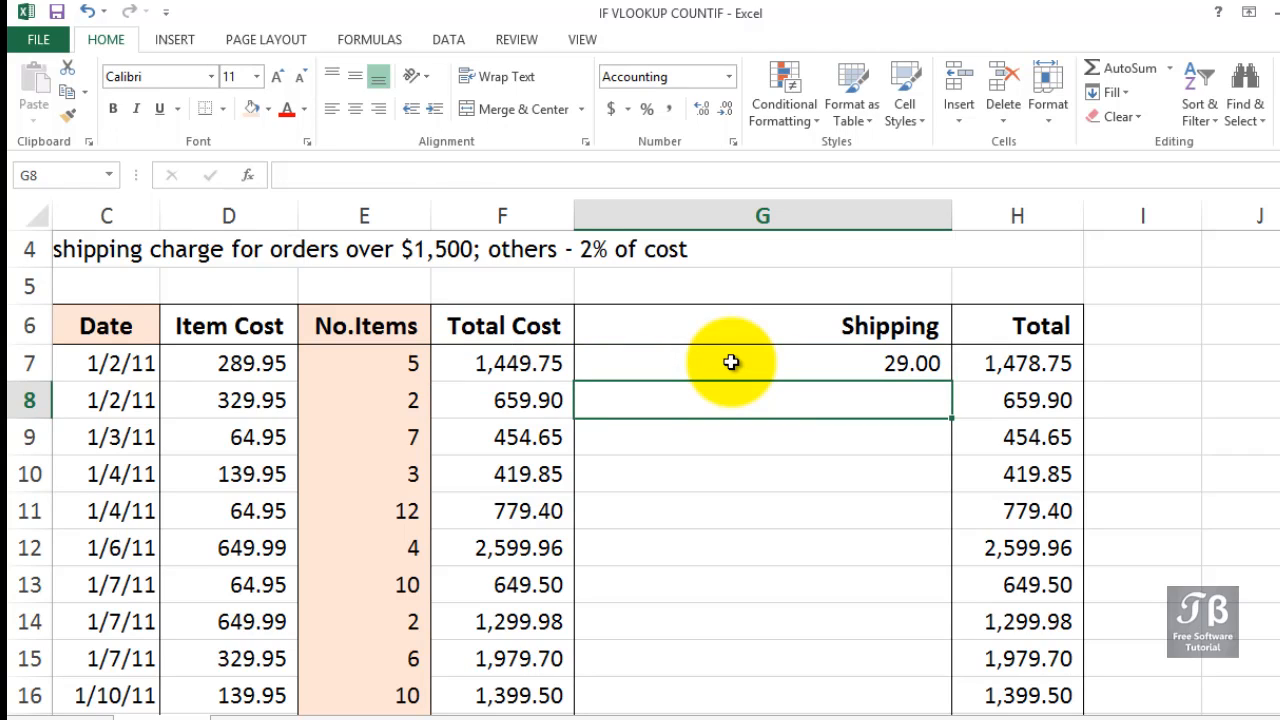
# Fill the shipping formula from G7 down to G14
pyautogui.click(731, 362)
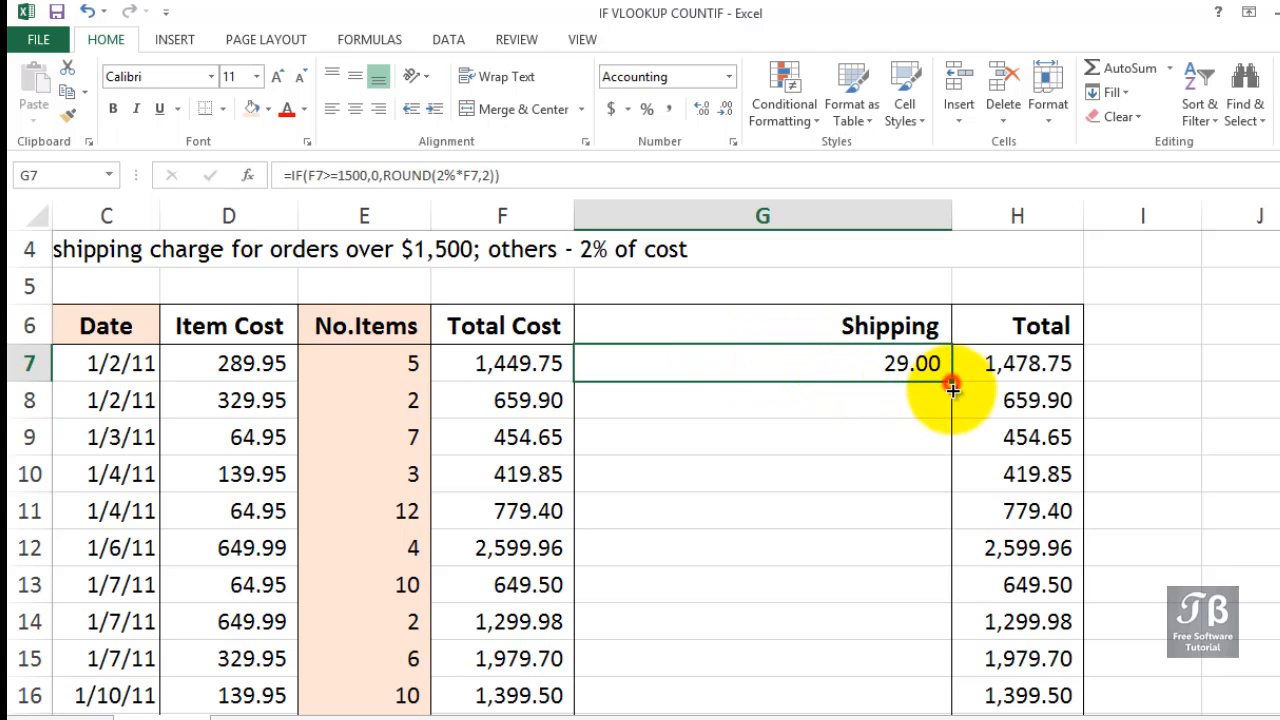
pyautogui.moveTo(952, 389); pyautogui.dragTo(928, 622)
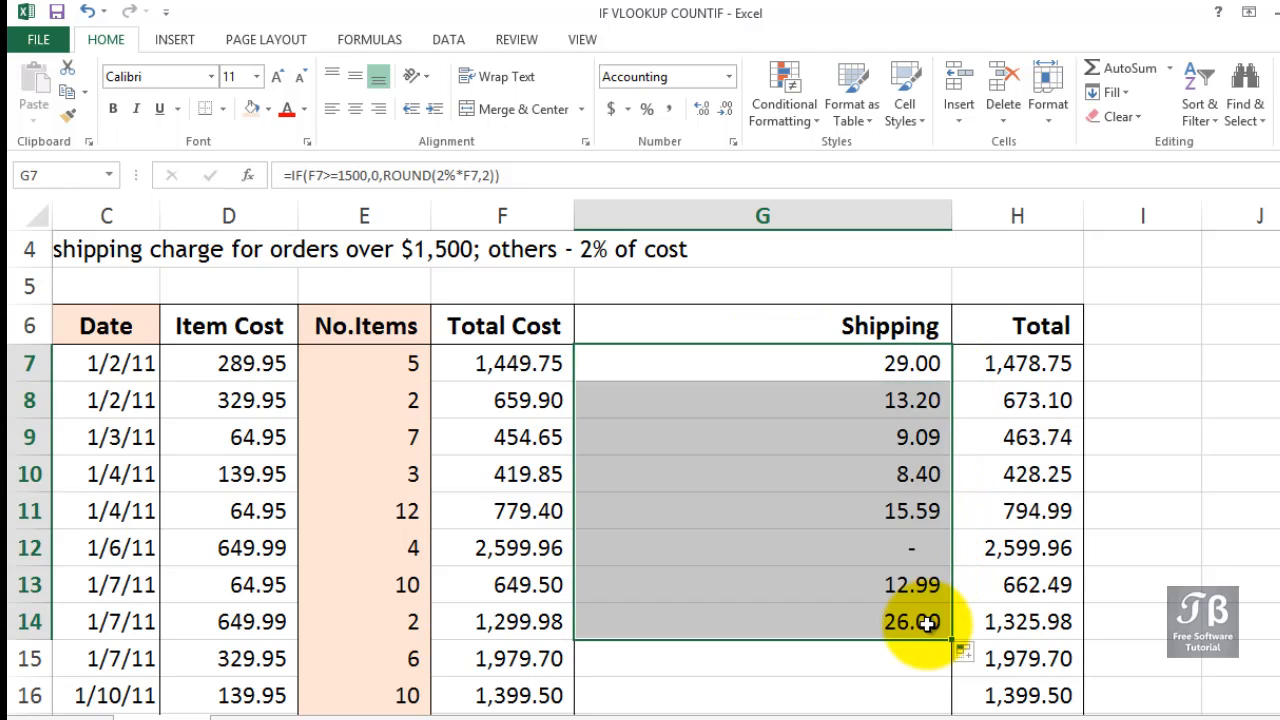
# Check the shipping formula in G12 against the total cost and total of row 12 and the stated shipping rule
pyautogui.click(863, 550)
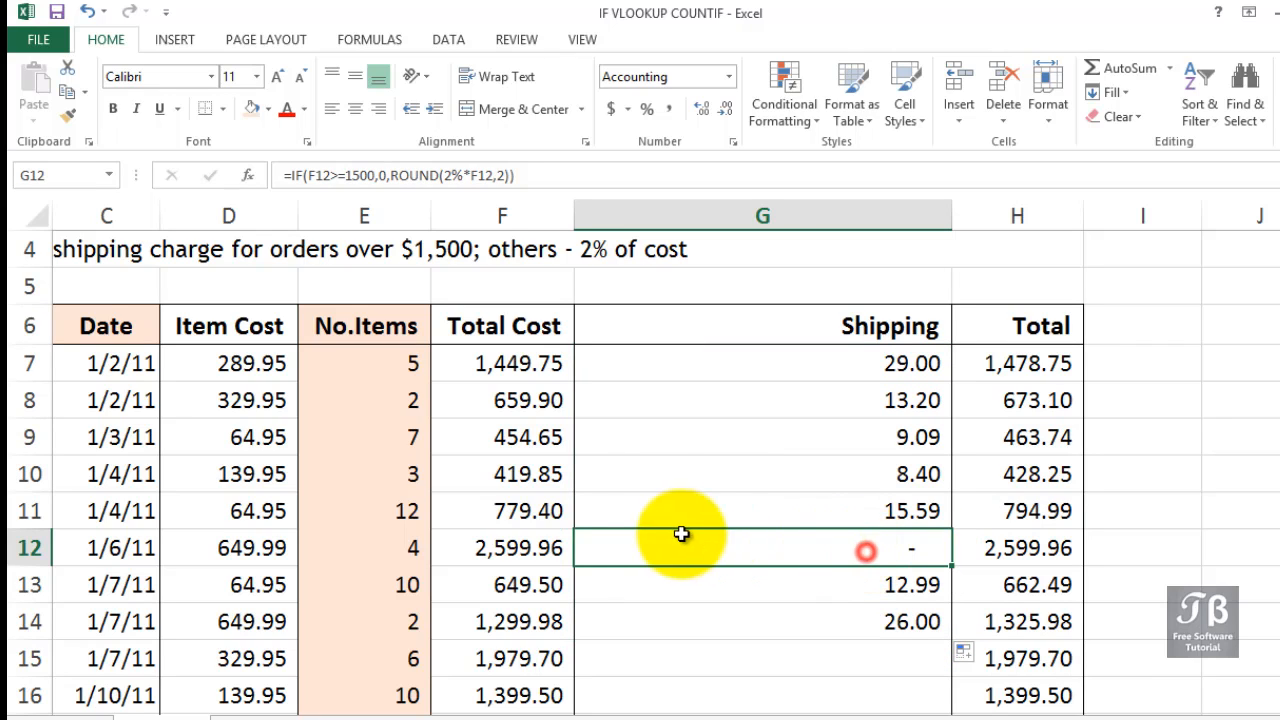
pyautogui.click(509, 547)
pyautogui.moveTo(509, 547); pyautogui.dragTo(960, 548)
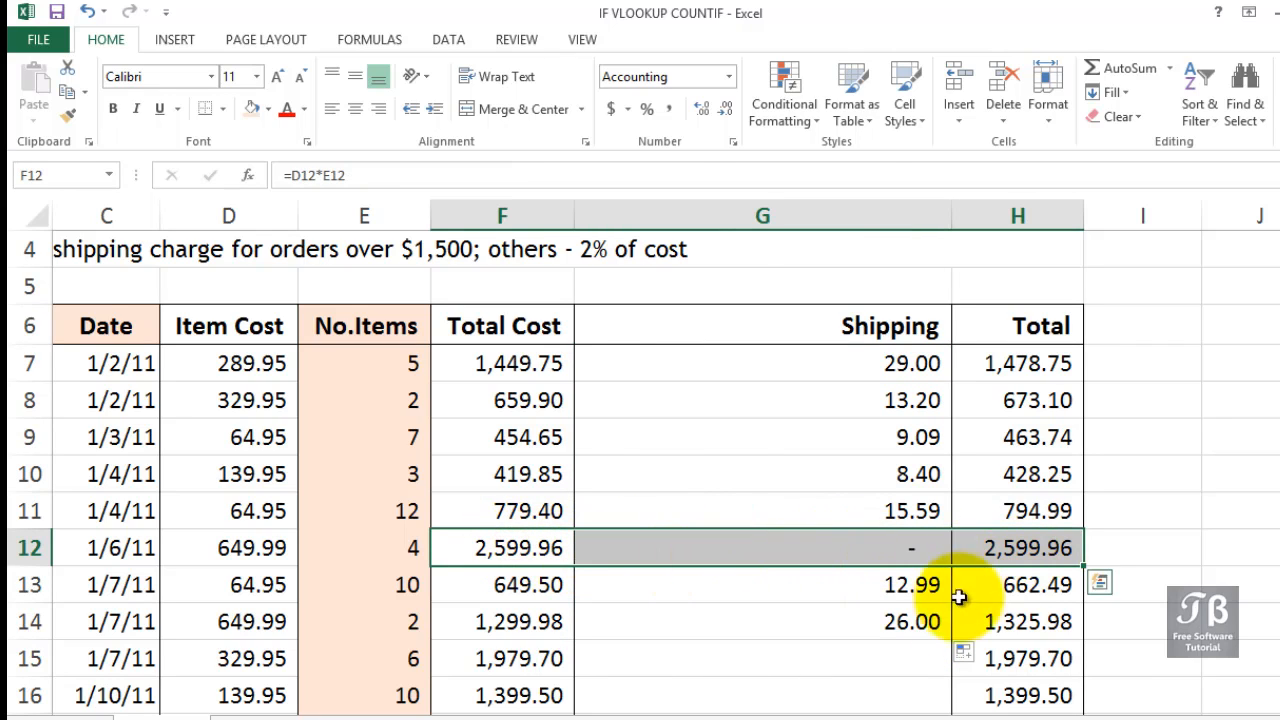
pyautogui.click(874, 555)
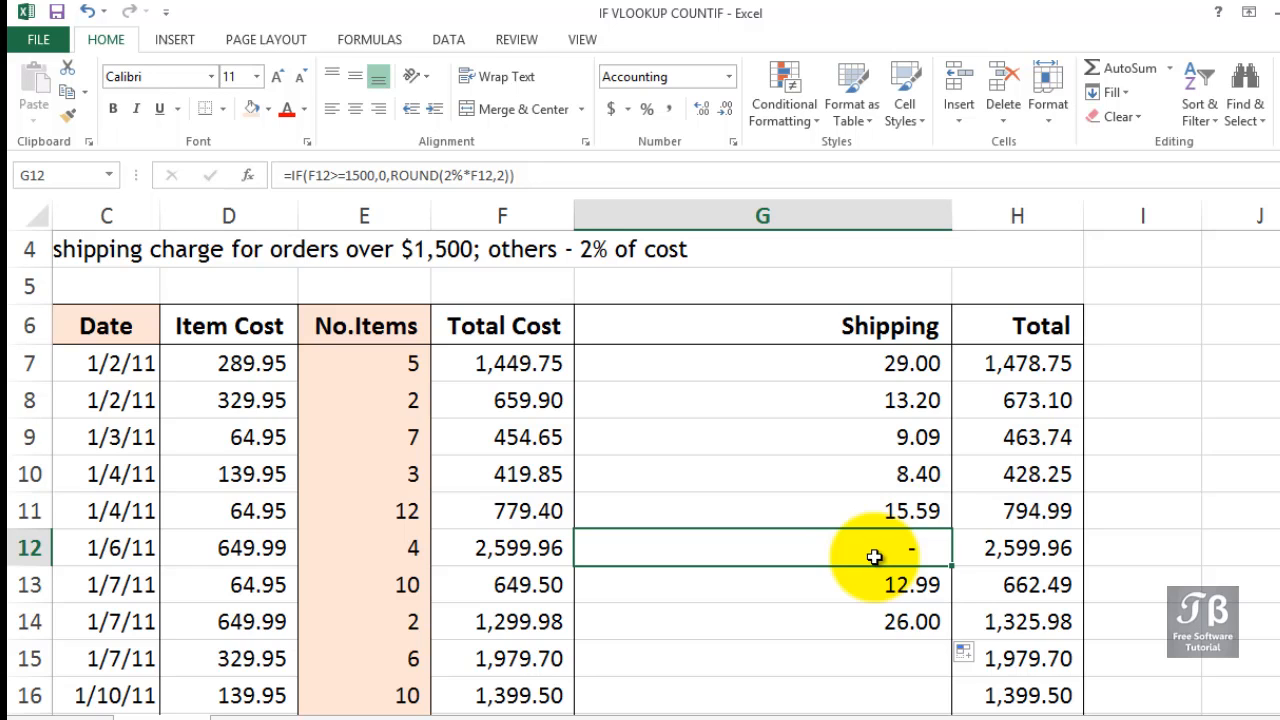
pyautogui.scroll(1, 874, 556)
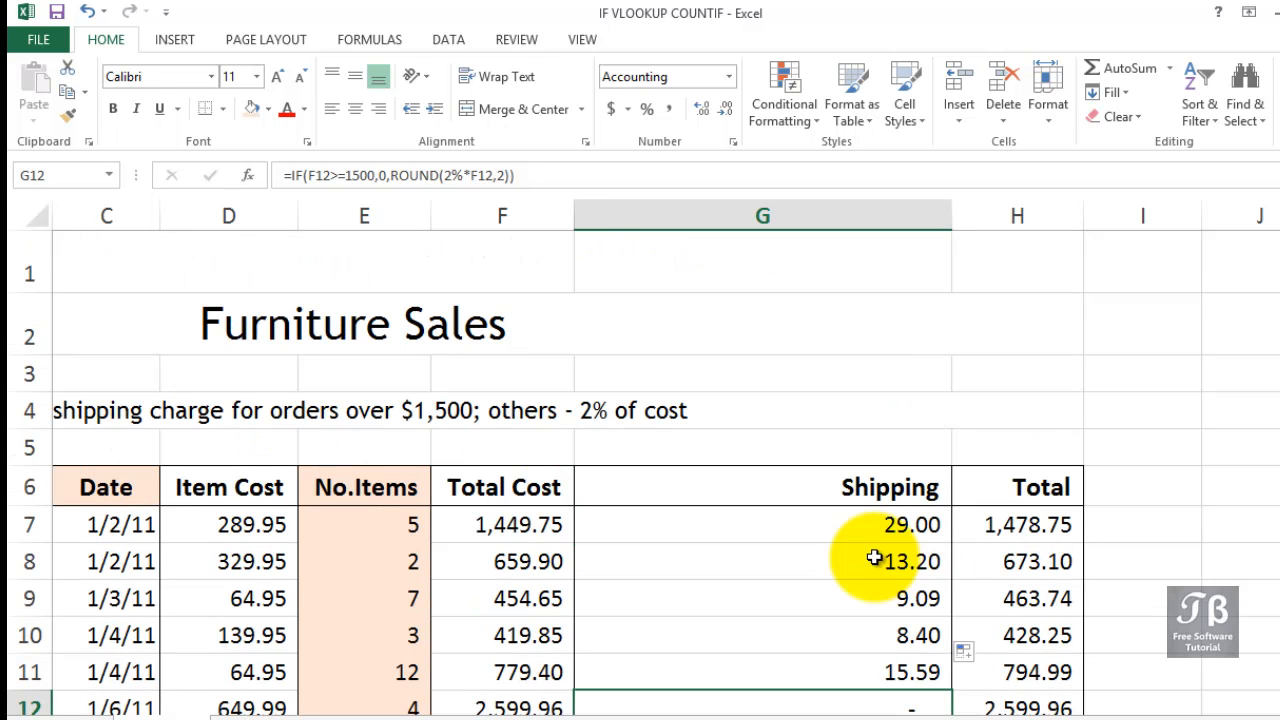
# Fill the shipping formula from G14 down the rest of the Shipping column to the end of the data
pyautogui.scroll(-2, 874, 556)
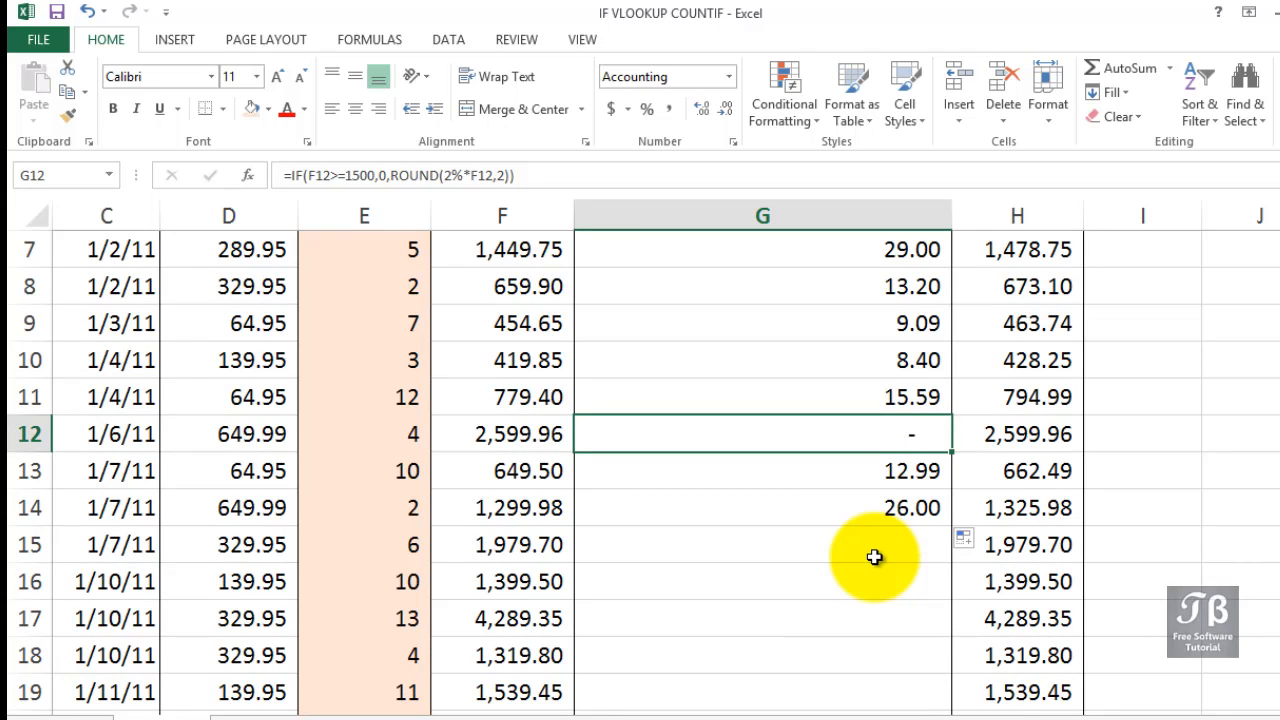
pyautogui.click(878, 505)
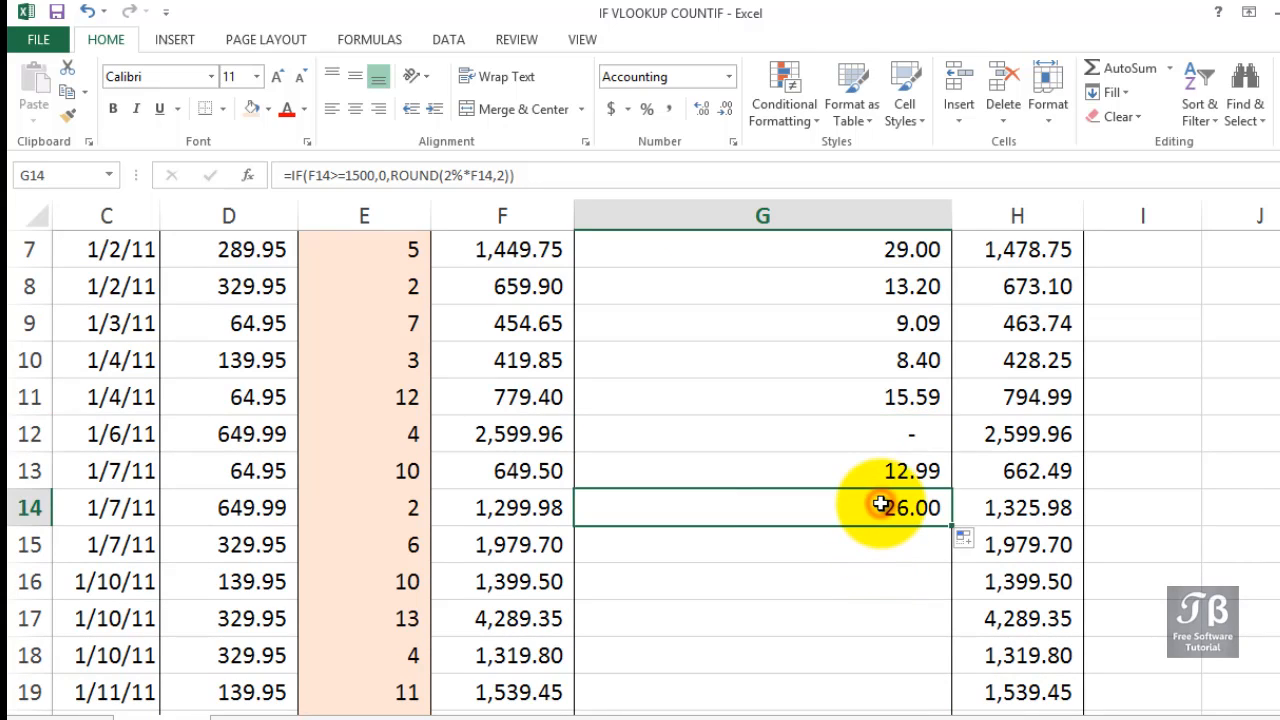
pyautogui.doubleClick(950, 527)
pyautogui.scroll(-14, 946, 530)
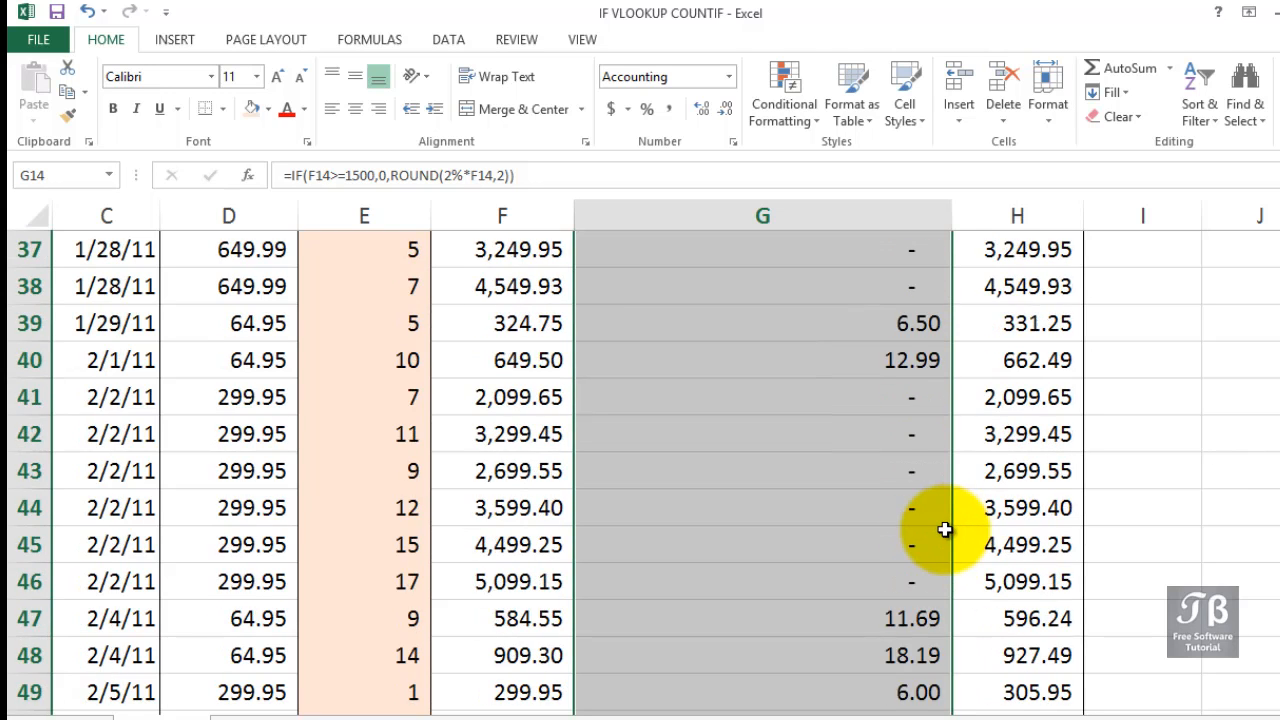
pyautogui.scroll(-8, 945, 530)
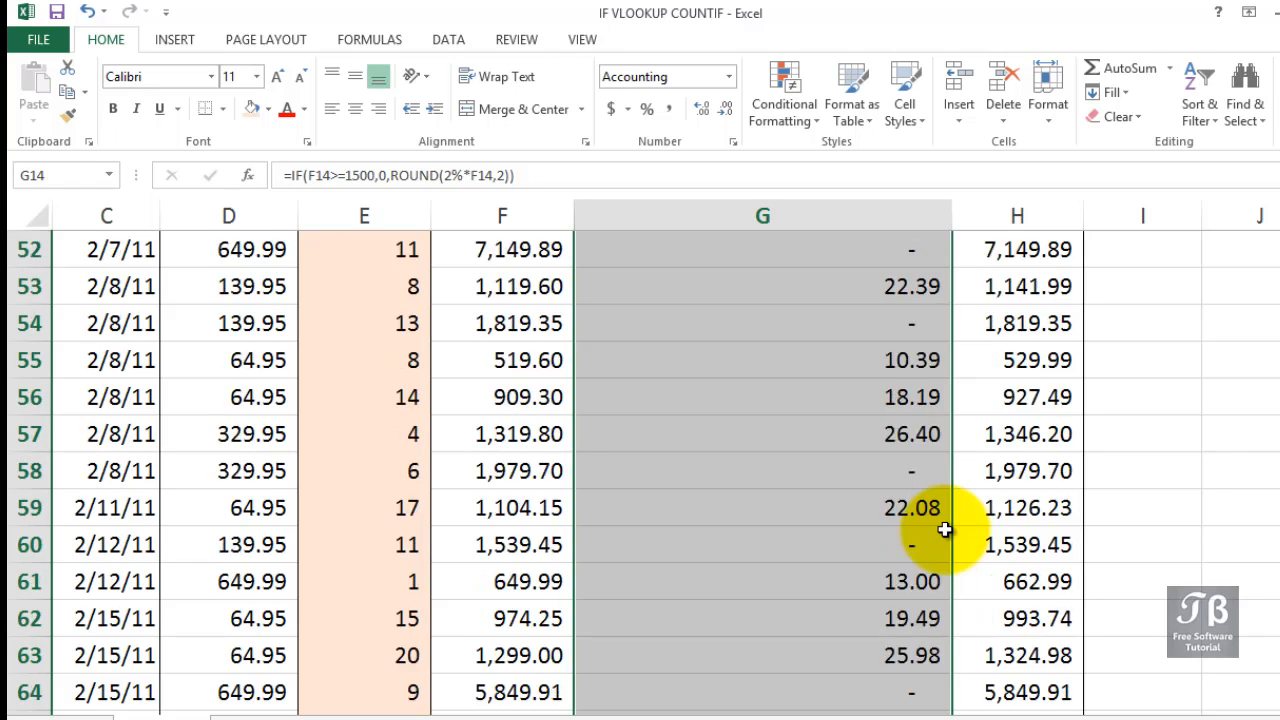
# AutoFit the width of column G to its contents
pyautogui.scroll(7, 940, 530)
pyautogui.scroll(7, 940, 530)
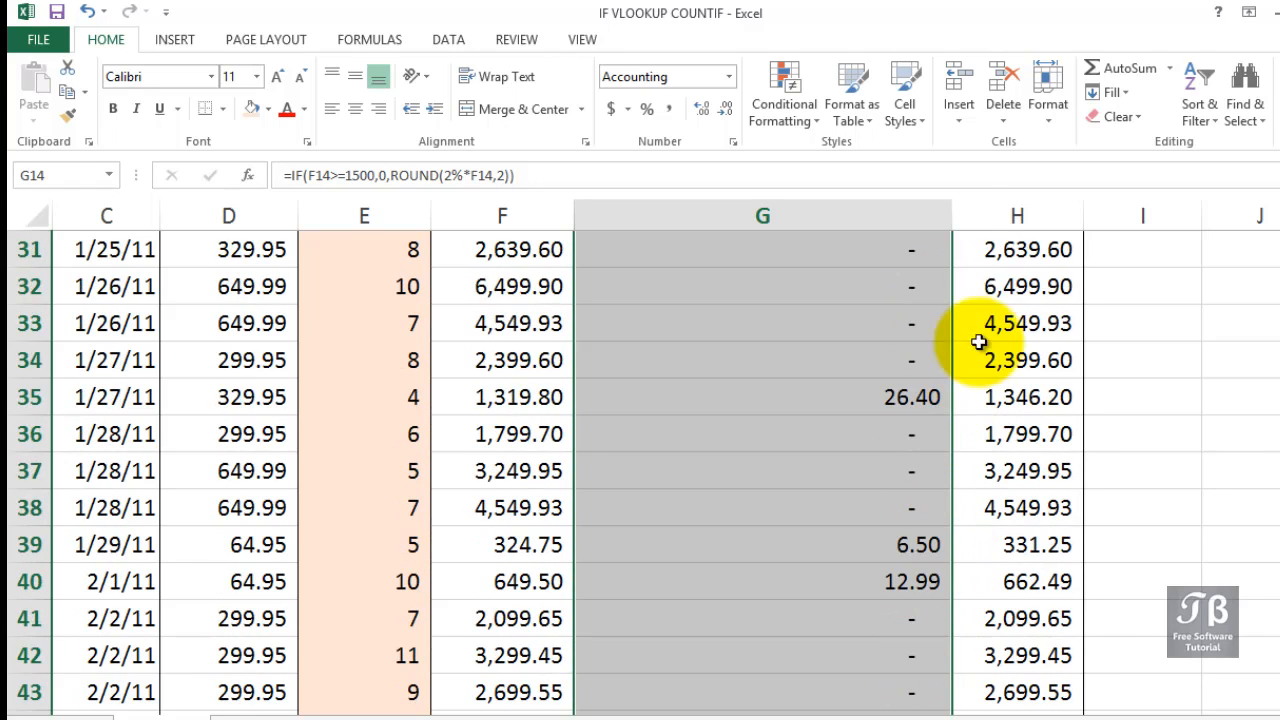
pyautogui.doubleClick(951, 215)
pyautogui.scroll(10, 925, 268)
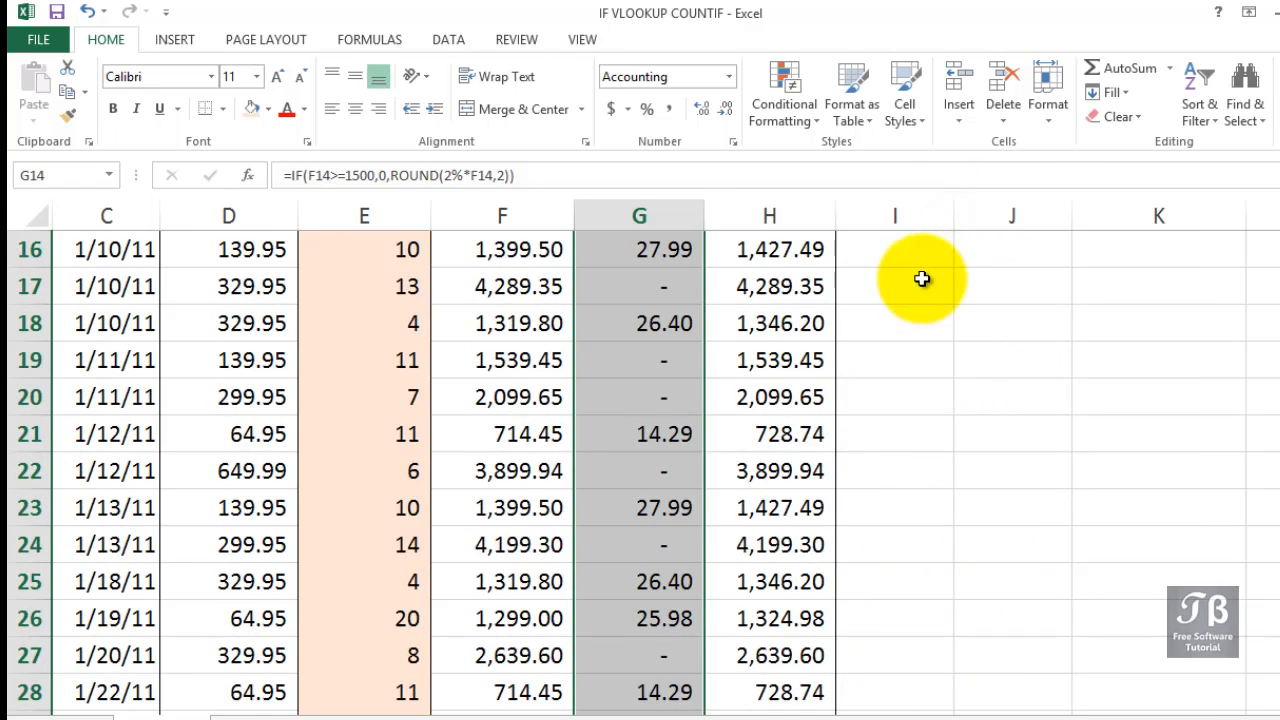